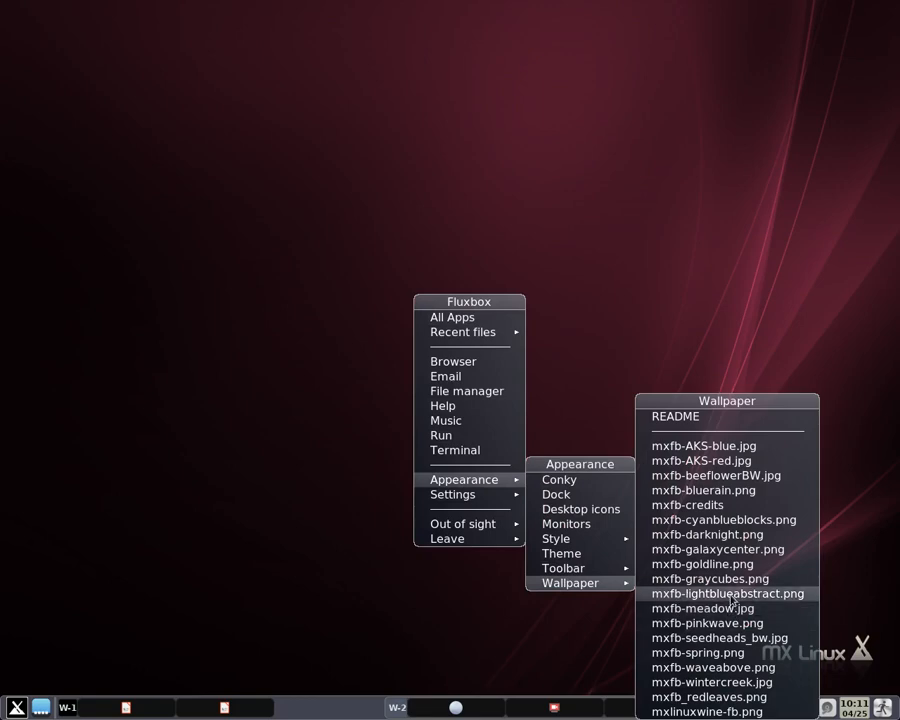
# Set the desktop wallpaper to mxfb-graycubes.png and dismiss the desktop menu.
pyautogui.click(730, 580)
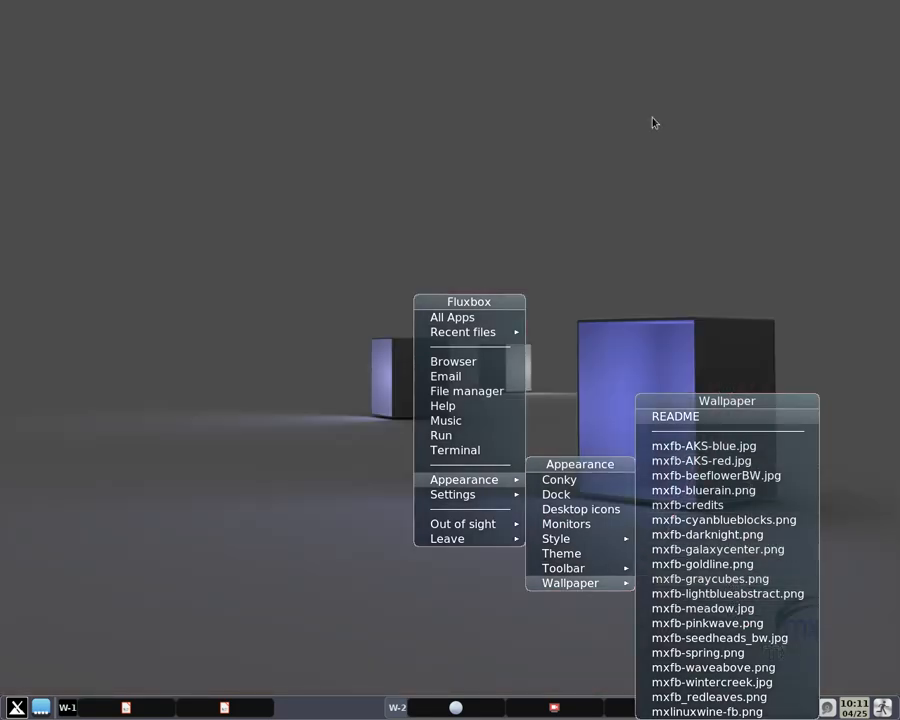
pyautogui.click(641, 158)
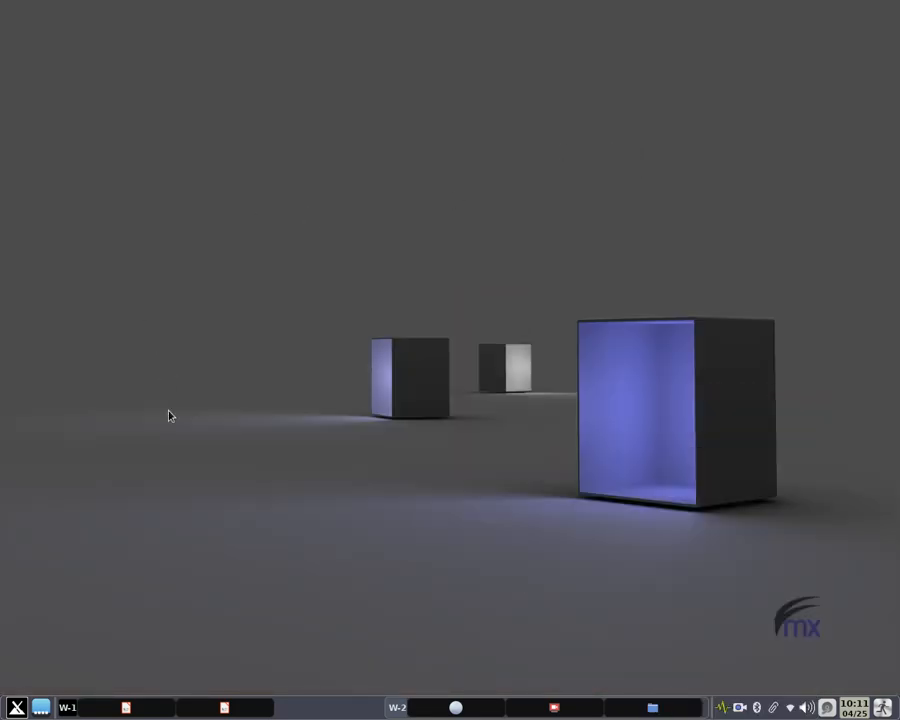
# Open Conky Manager, enable the MX-Cowon_more_sys_small widget on the desktop, and close the manager.
pyautogui.rightClick(197, 397)
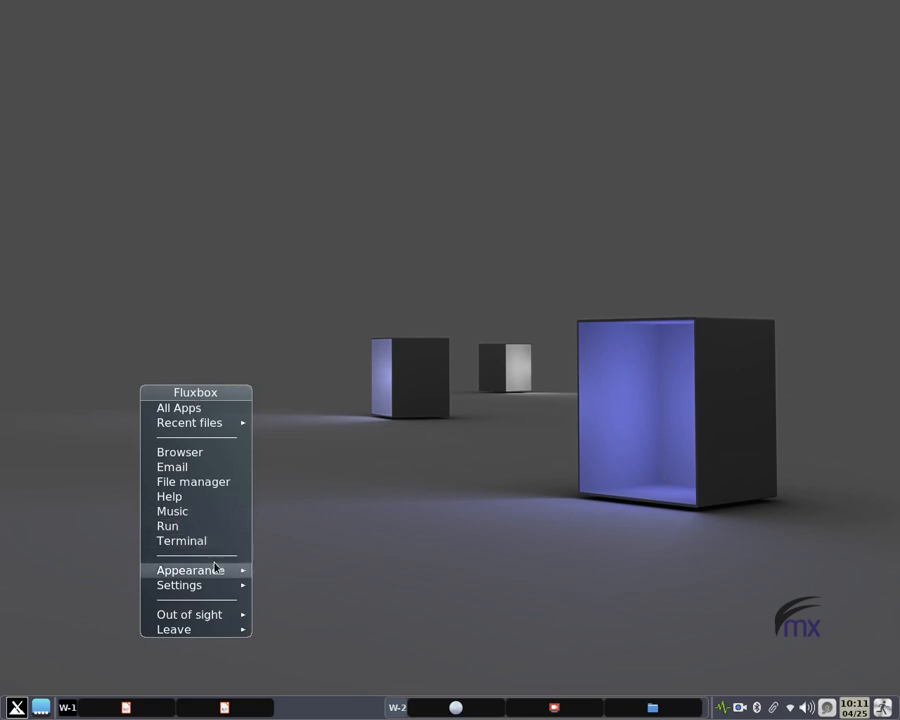
pyautogui.moveTo(217, 572)
pyautogui.click(289, 574)
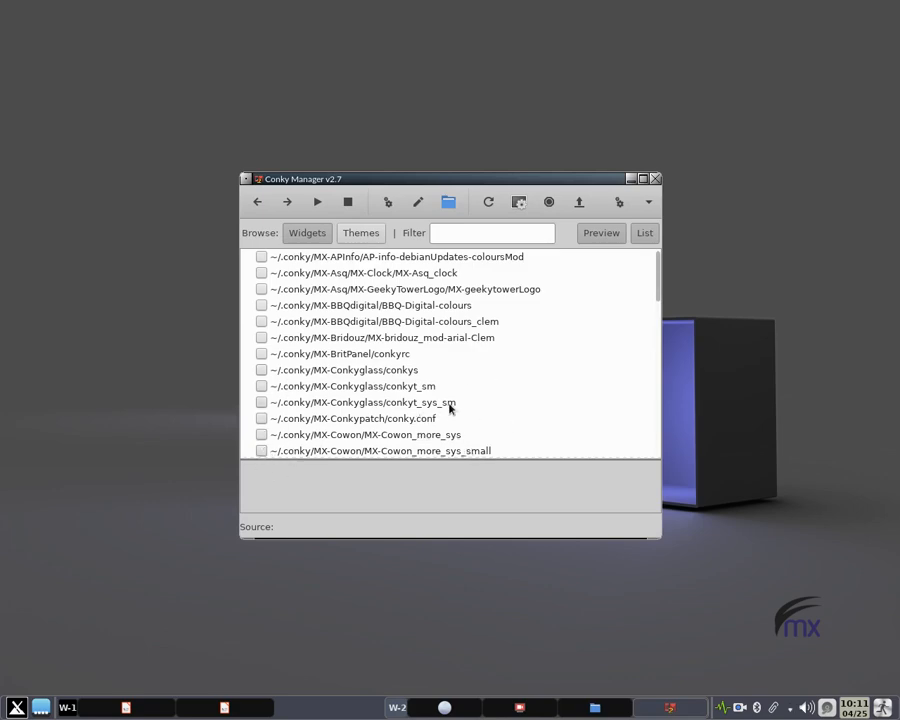
pyautogui.click(263, 451)
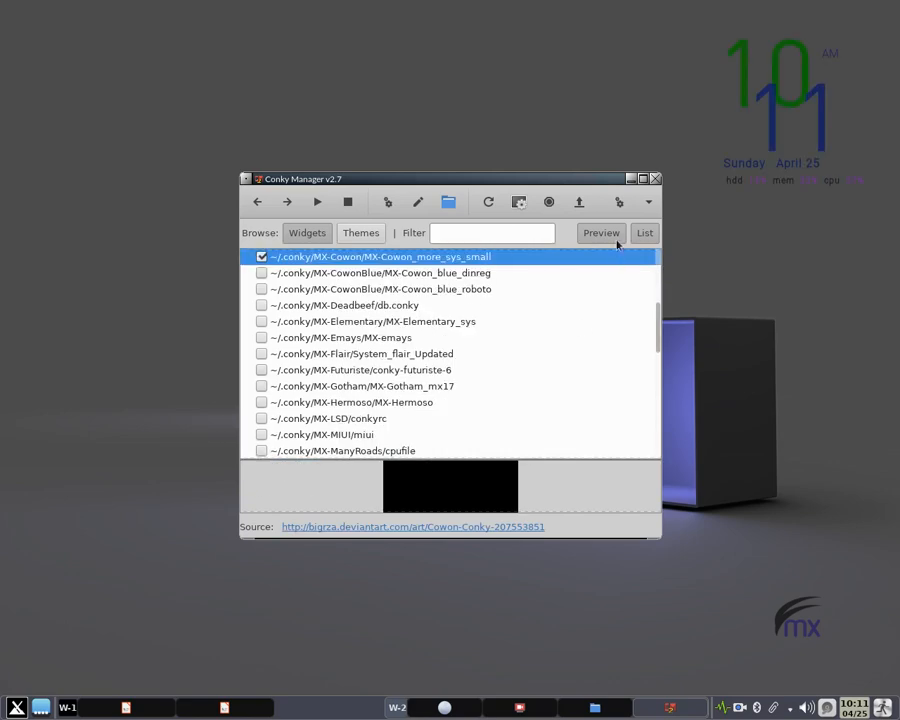
pyautogui.click(655, 179)
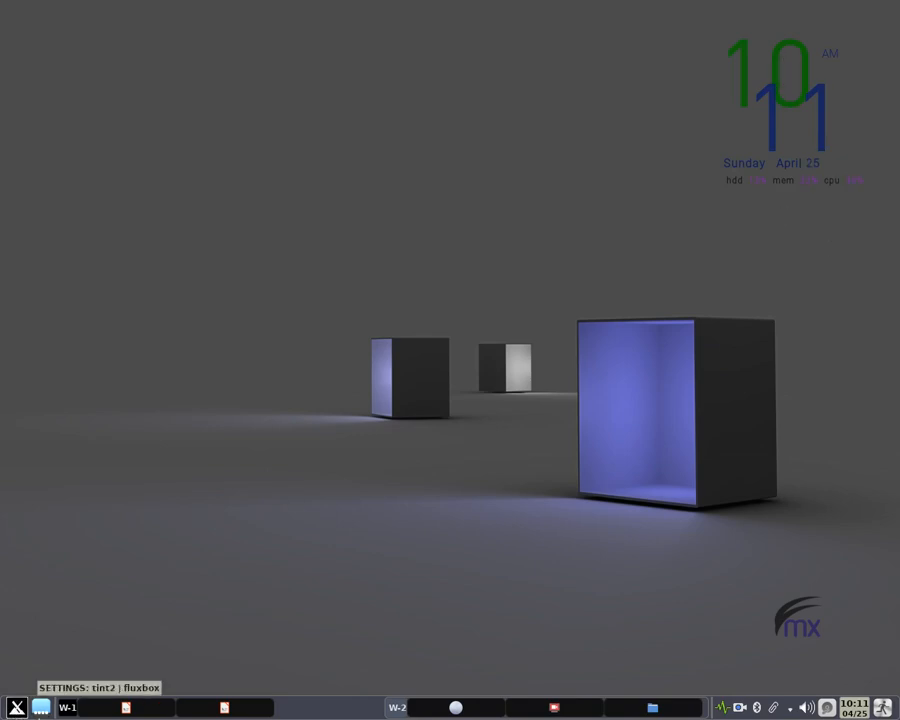
# Reopen Conky Manager and apply a Top Left alignment to the MX-Cowon_more_sys_small widget.
pyautogui.rightClick(307, 211)
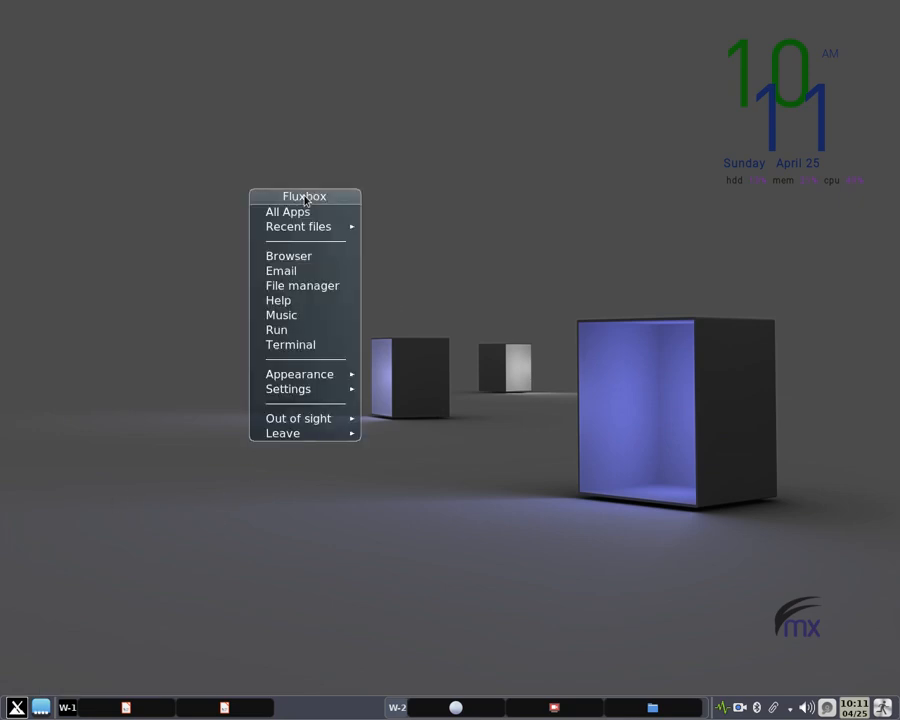
pyautogui.moveTo(350, 374)
pyautogui.click(380, 377)
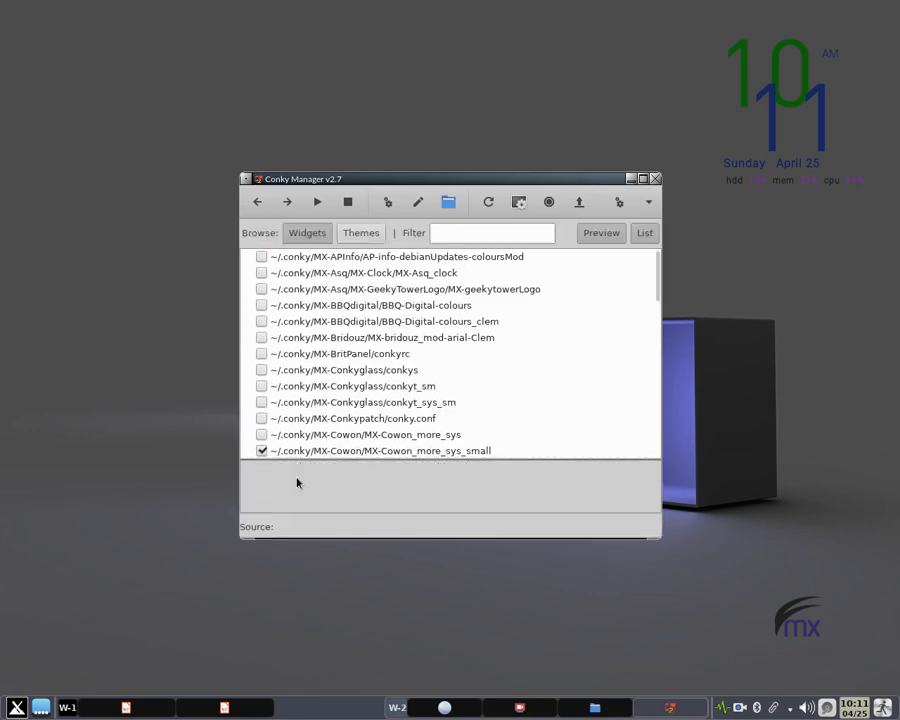
pyautogui.click(298, 452)
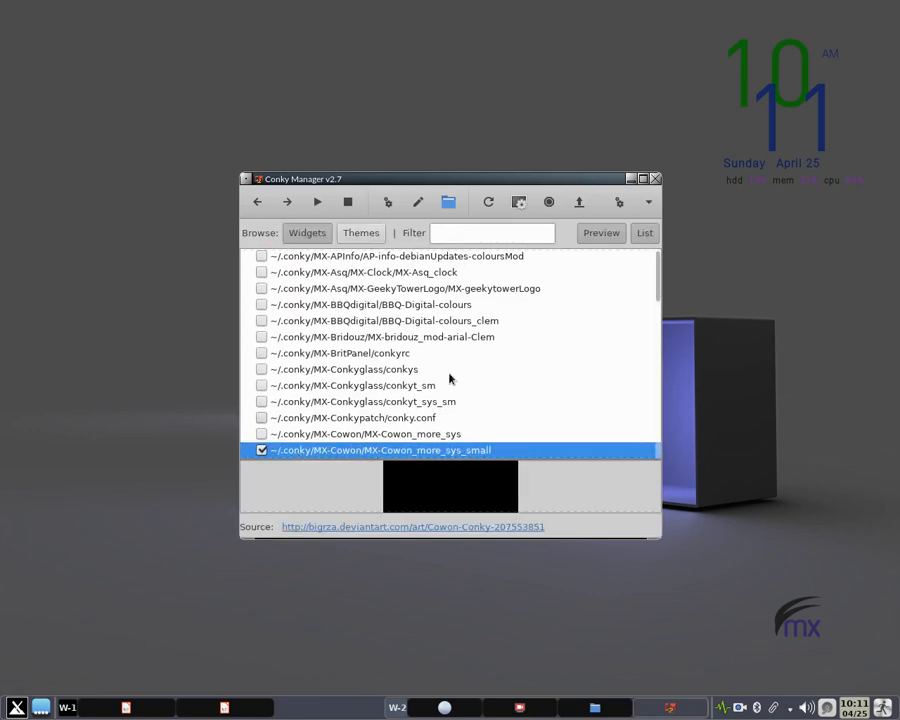
pyautogui.click(387, 204)
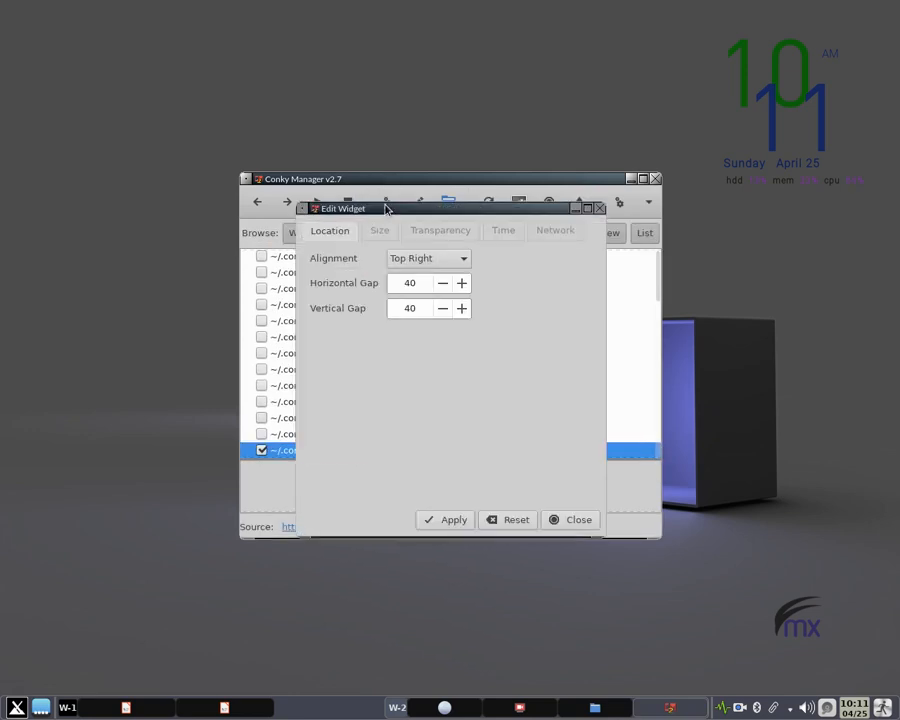
pyautogui.click(460, 261)
pyautogui.click(457, 241)
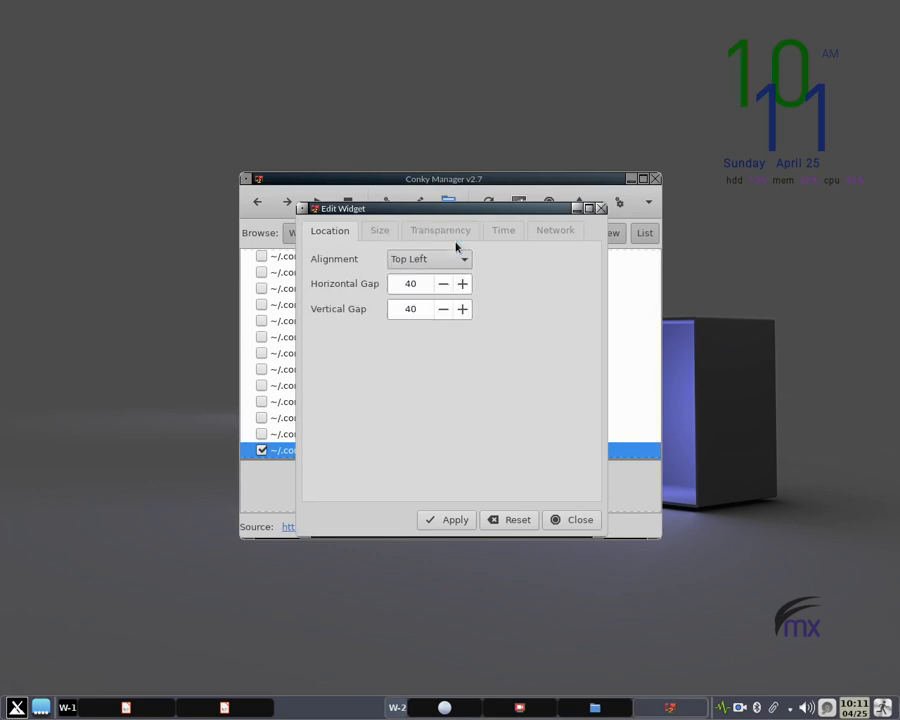
pyautogui.click(441, 520)
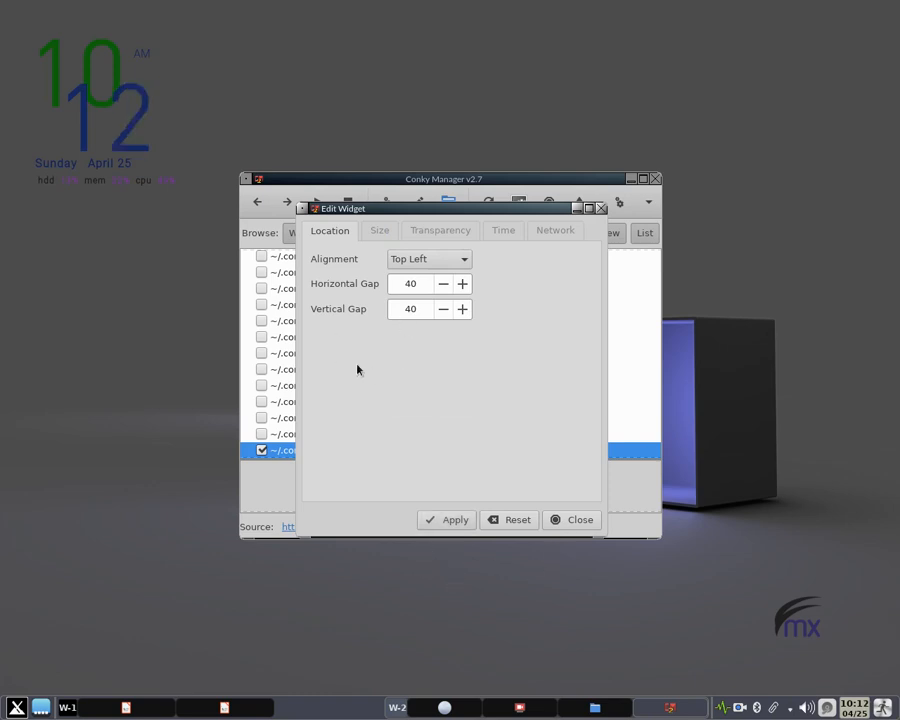
# Apply a horizontal gap of 60 and a vertical gap of 50 to the widget's location.
pyautogui.click(462, 284)
pyautogui.click(462, 284)
pyautogui.click(458, 519)
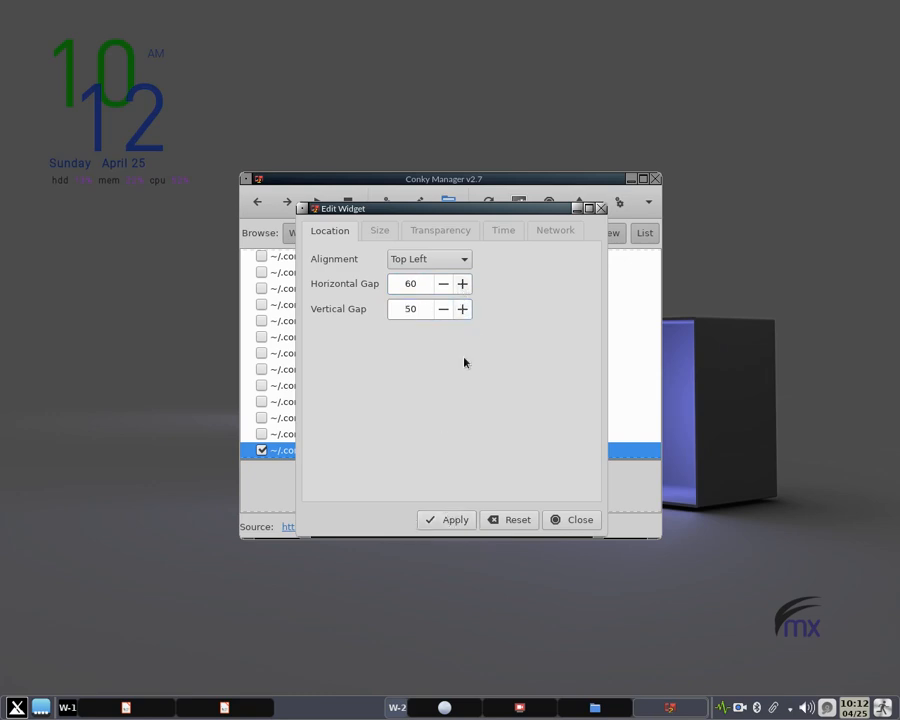
pyautogui.click(450, 520)
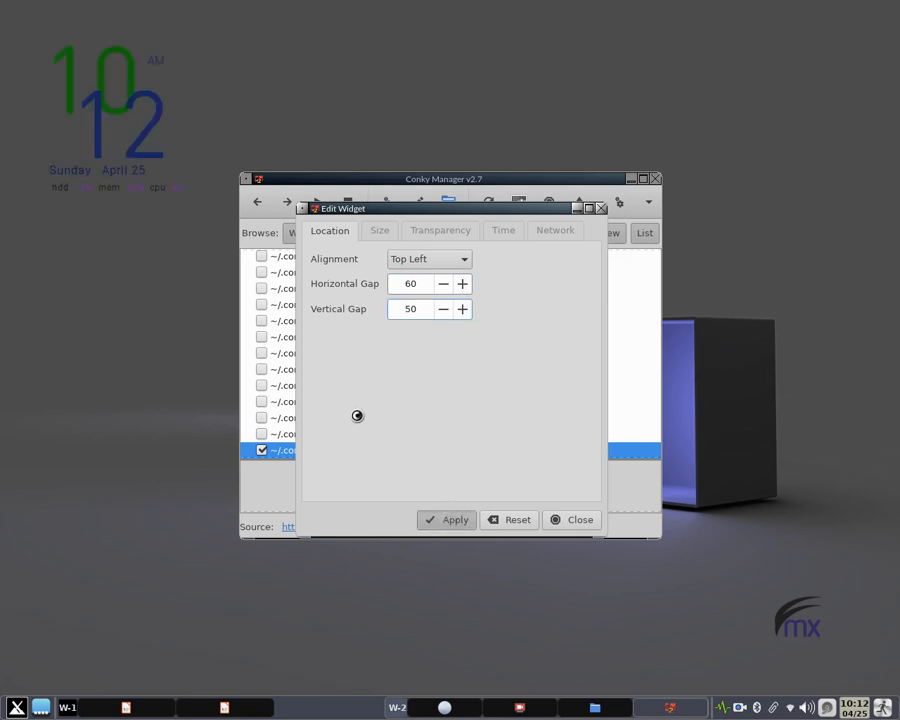
# Set the widget's horizontal gap to 70, apply it, and close the widget editor and Conky Manager.
pyautogui.click(462, 284)
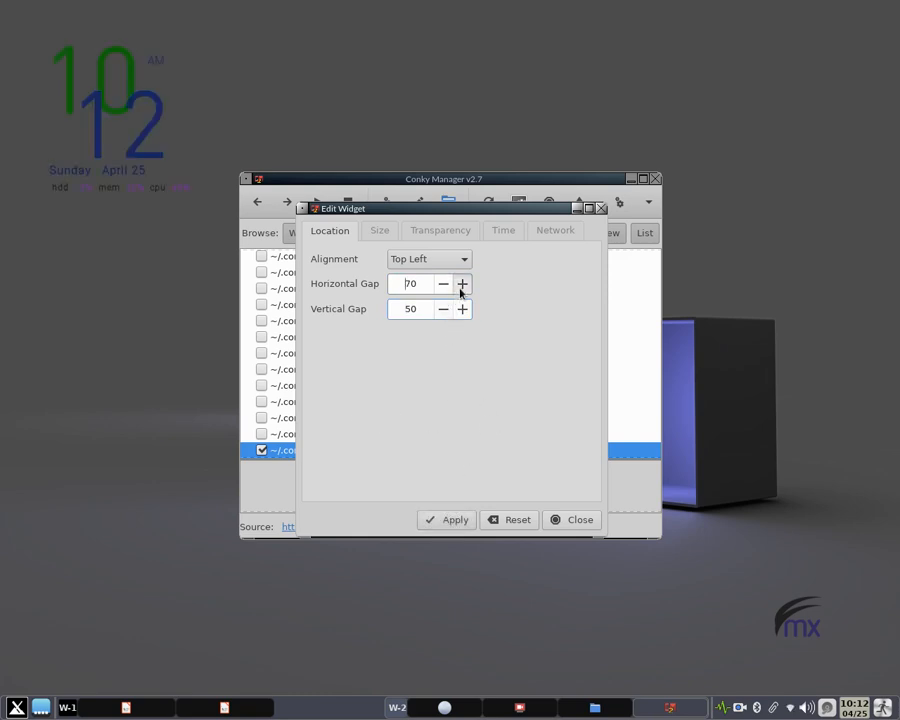
pyautogui.click(443, 519)
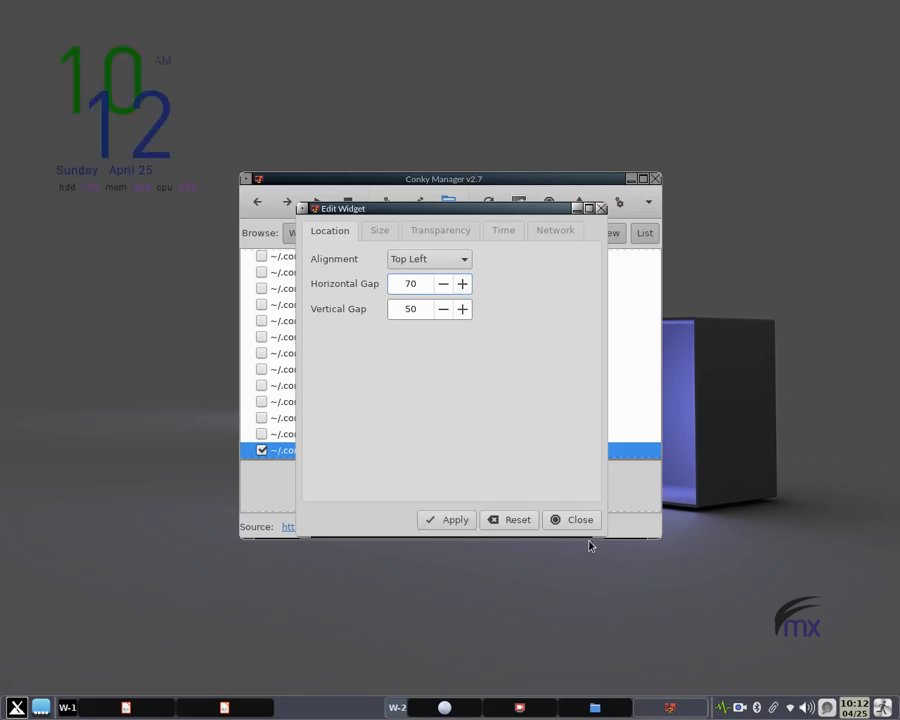
pyautogui.click(571, 520)
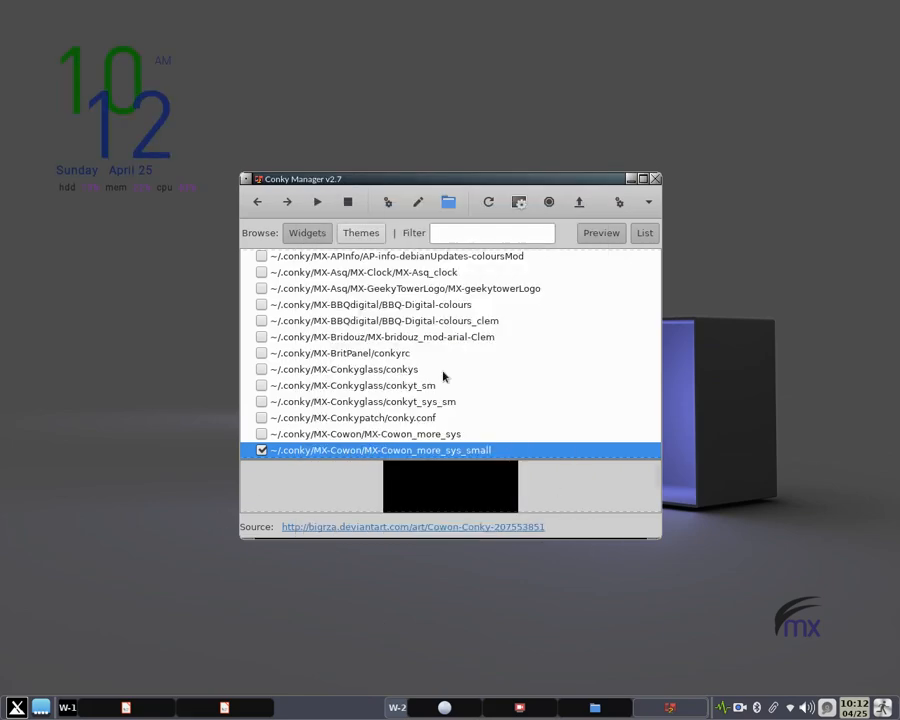
pyautogui.click(655, 178)
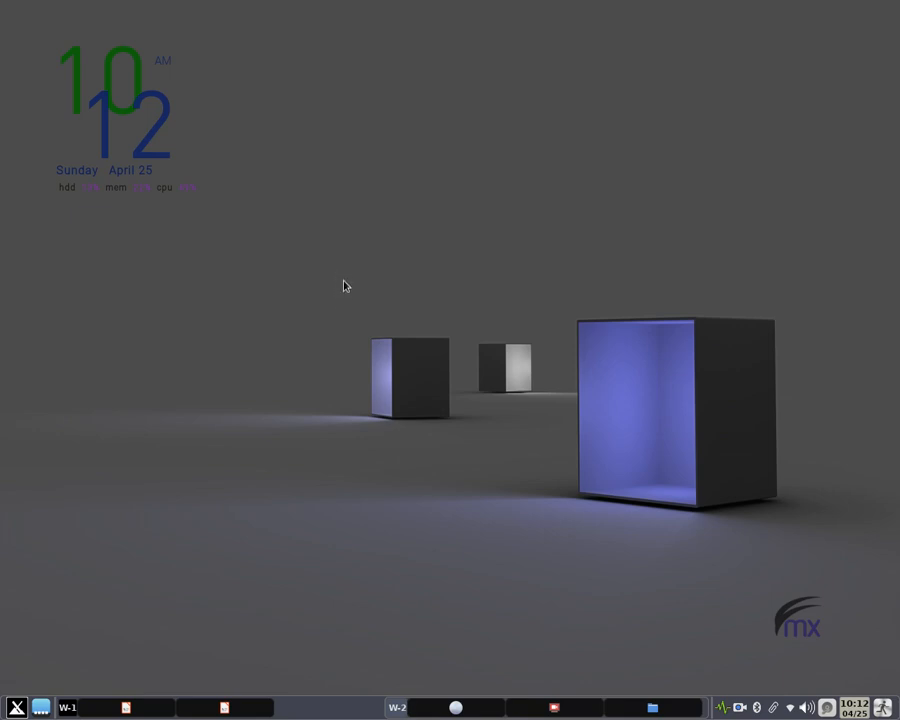
# Search the application launcher for "conk", start MX Conky, and dismiss the data update notice.
pyautogui.hotkey('alt', 'F2')
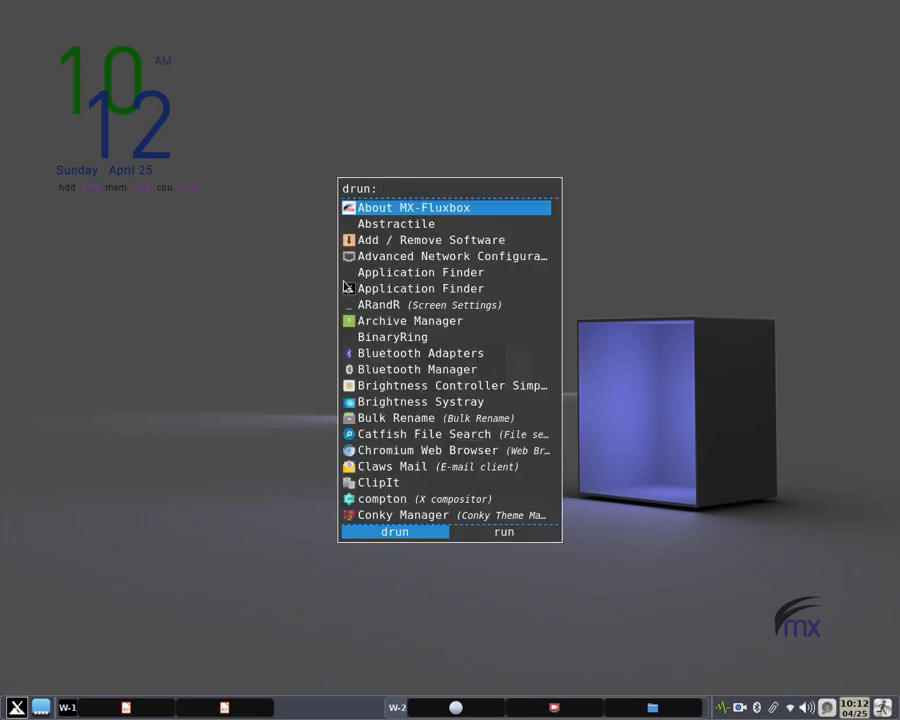
pyautogui.write('conk')
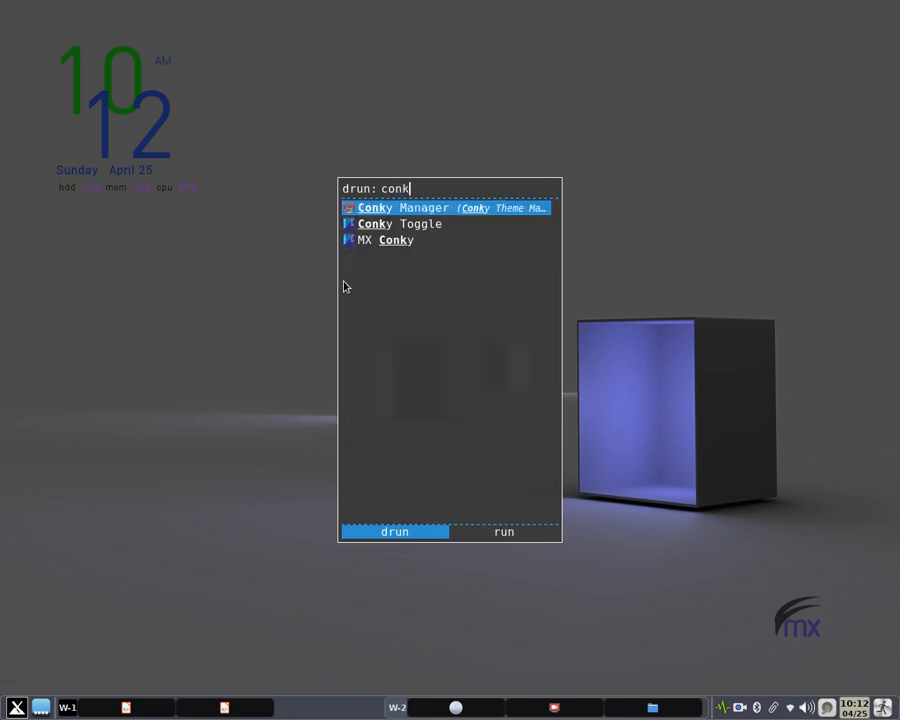
pyautogui.press('Down')
pyautogui.press('Down')
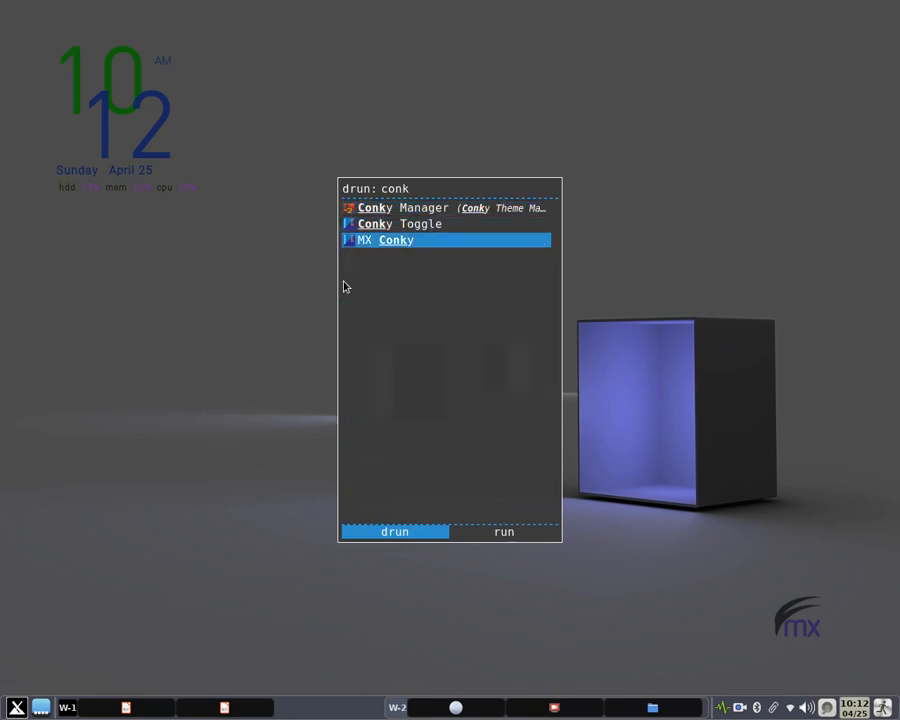
pyautogui.press('Return')
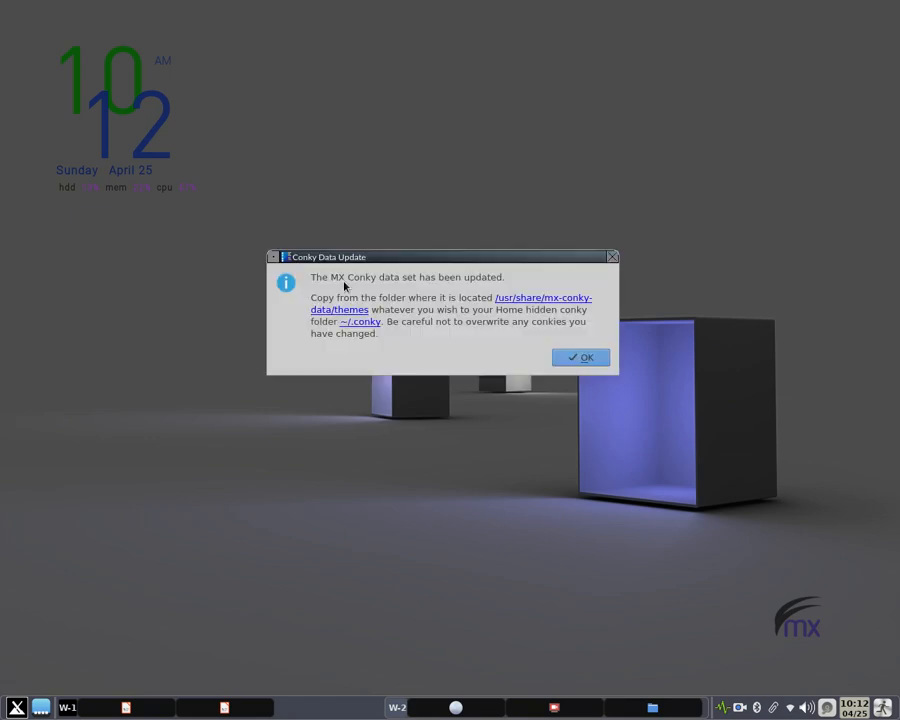
pyautogui.click(580, 358)
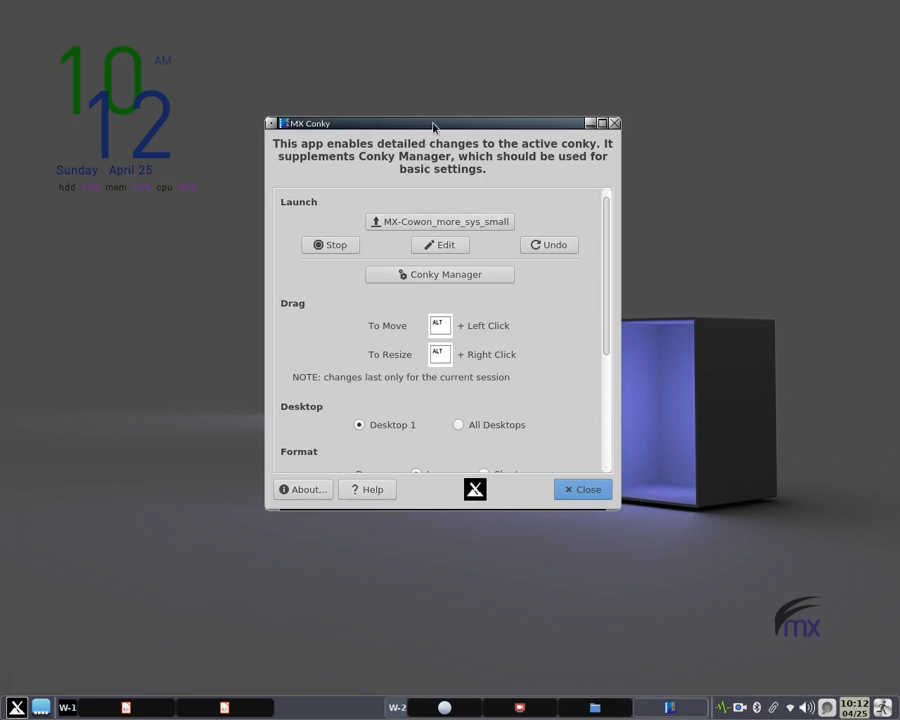
# Change the conky's Color0 to #6B71D0 by sampling the blue interior of the large wallpaper cube.
pyautogui.moveTo(434, 125); pyautogui.dragTo(473, 125)
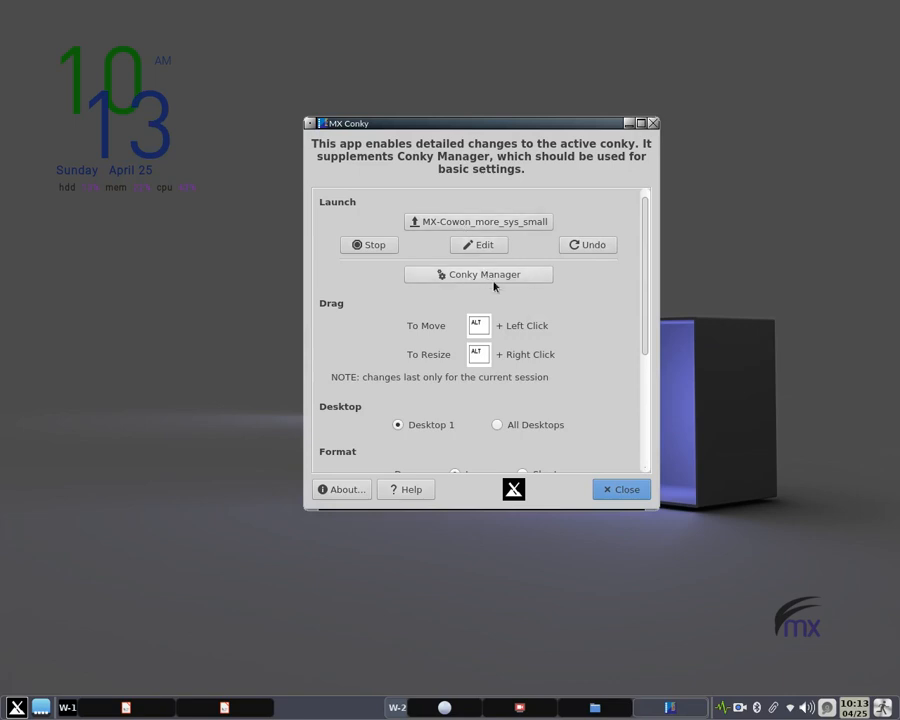
pyautogui.scroll(-1, 611, 386)
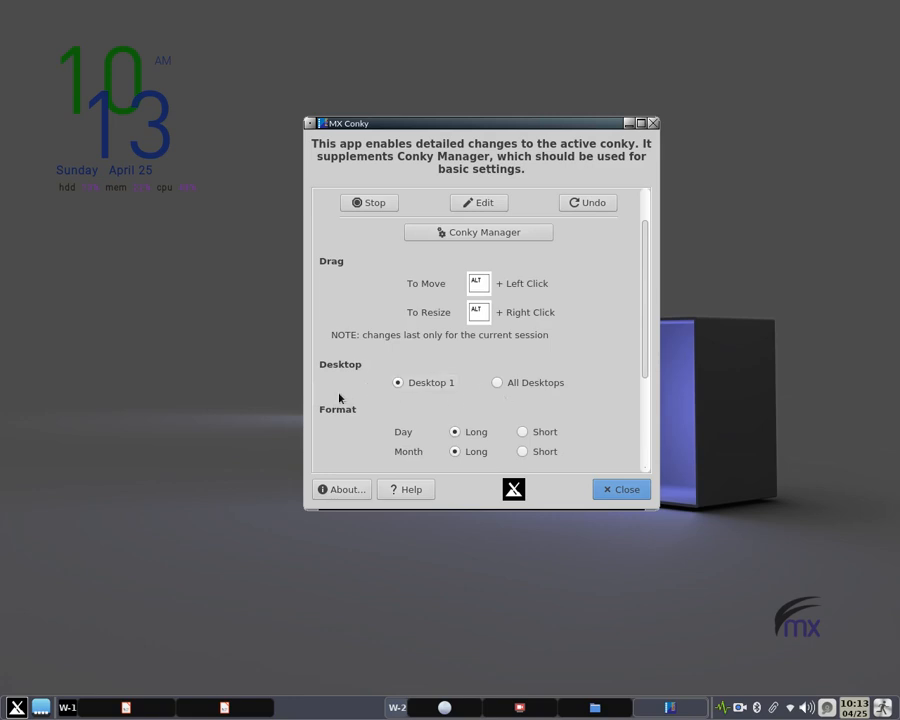
pyautogui.scroll(-4, 585, 370)
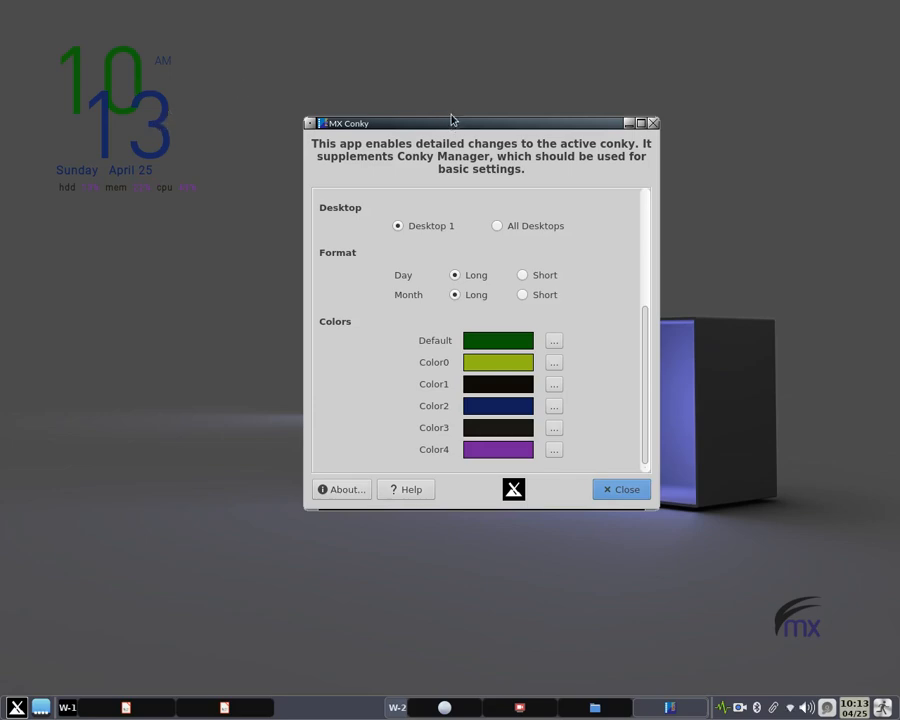
pyautogui.moveTo(443, 124); pyautogui.dragTo(307, 193)
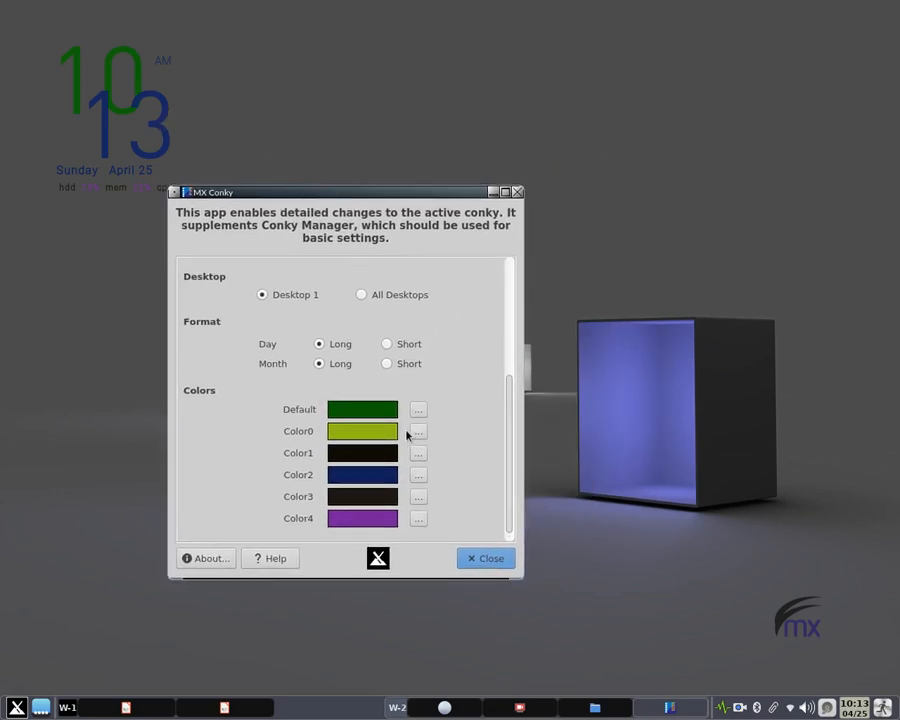
pyautogui.click(418, 432)
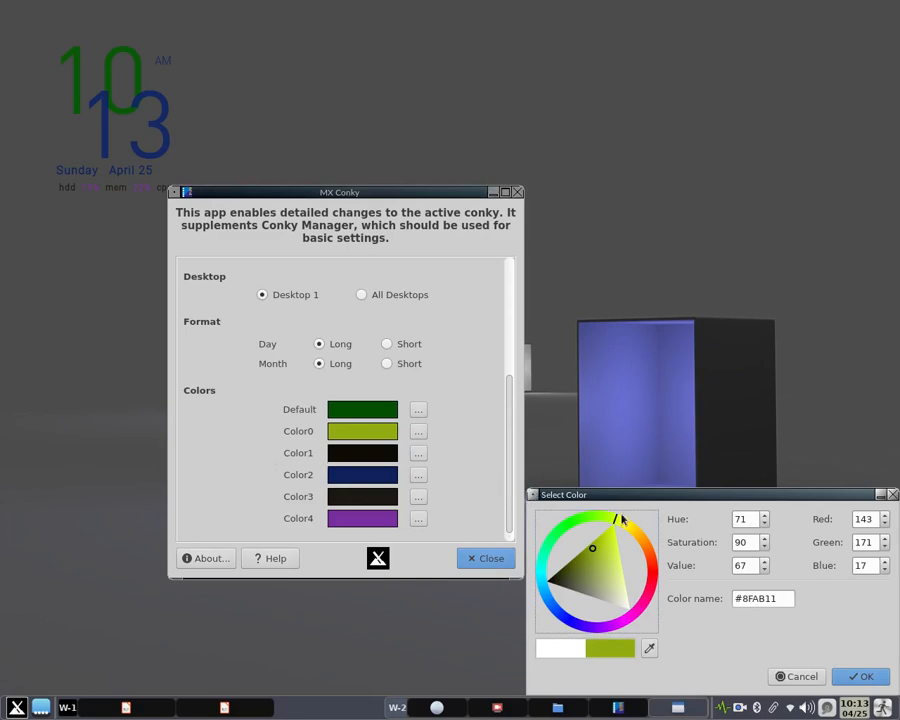
pyautogui.moveTo(626, 497); pyautogui.dragTo(265, 305)
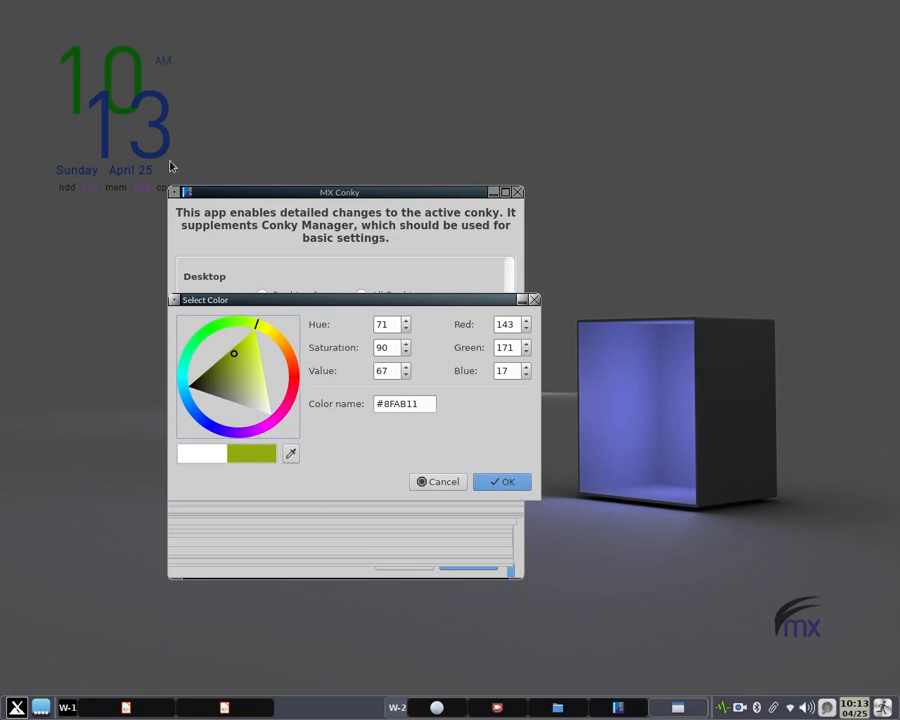
pyautogui.click(291, 455)
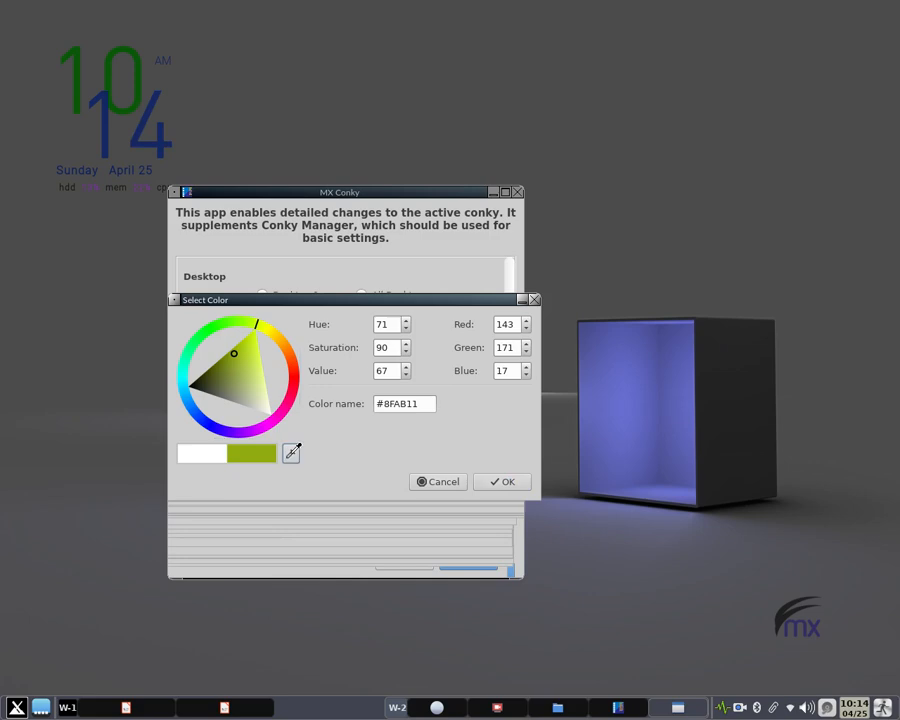
pyautogui.click(665, 490)
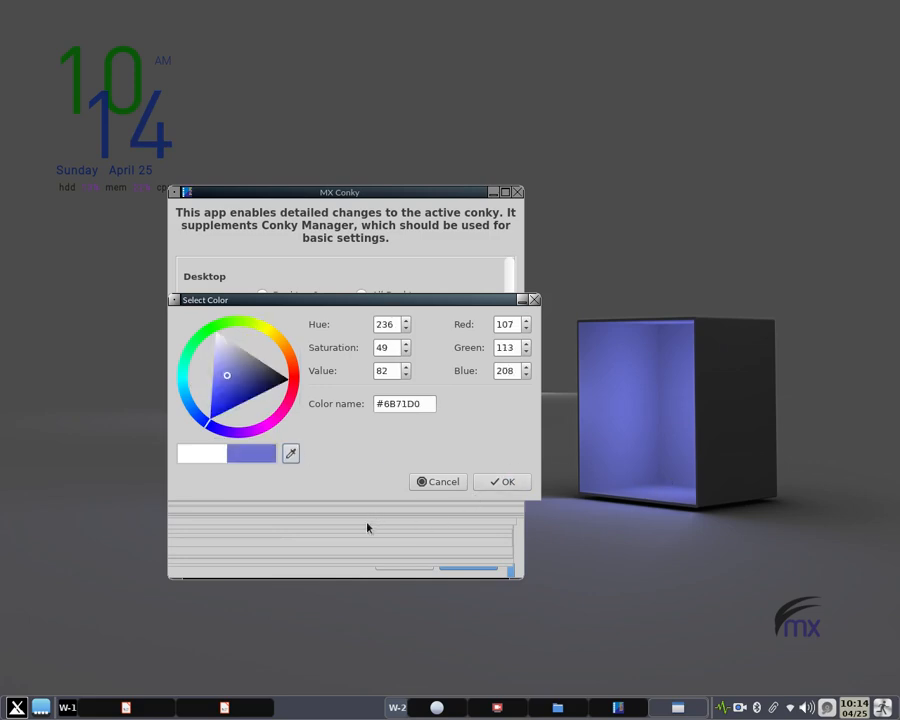
pyautogui.click(502, 482)
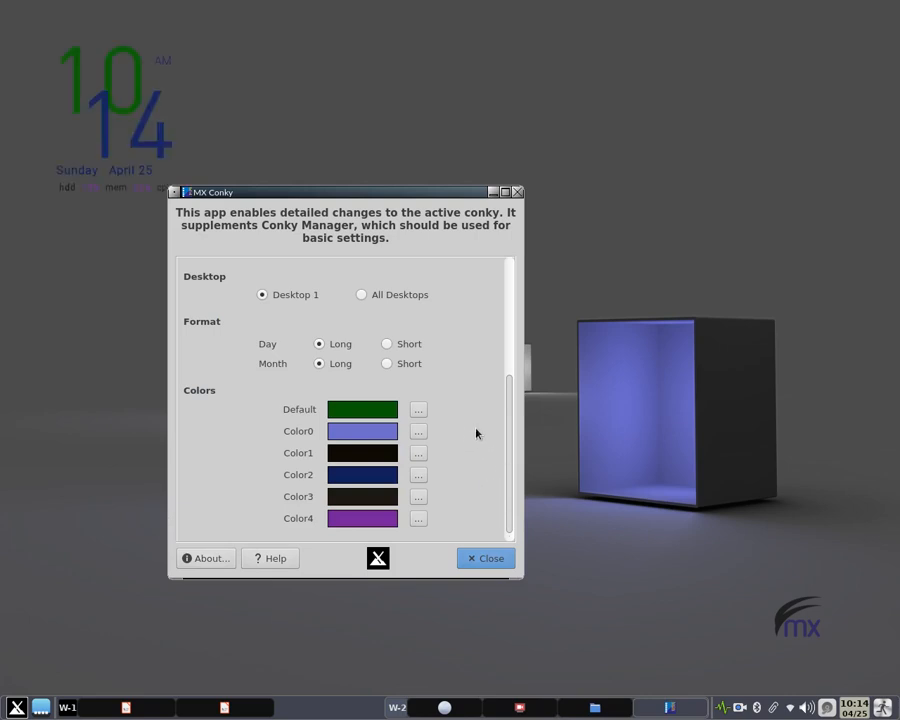
# Change the conky's Default color to #676ED0 by sampling the blue interior of the large wallpaper cube.
pyautogui.click(419, 412)
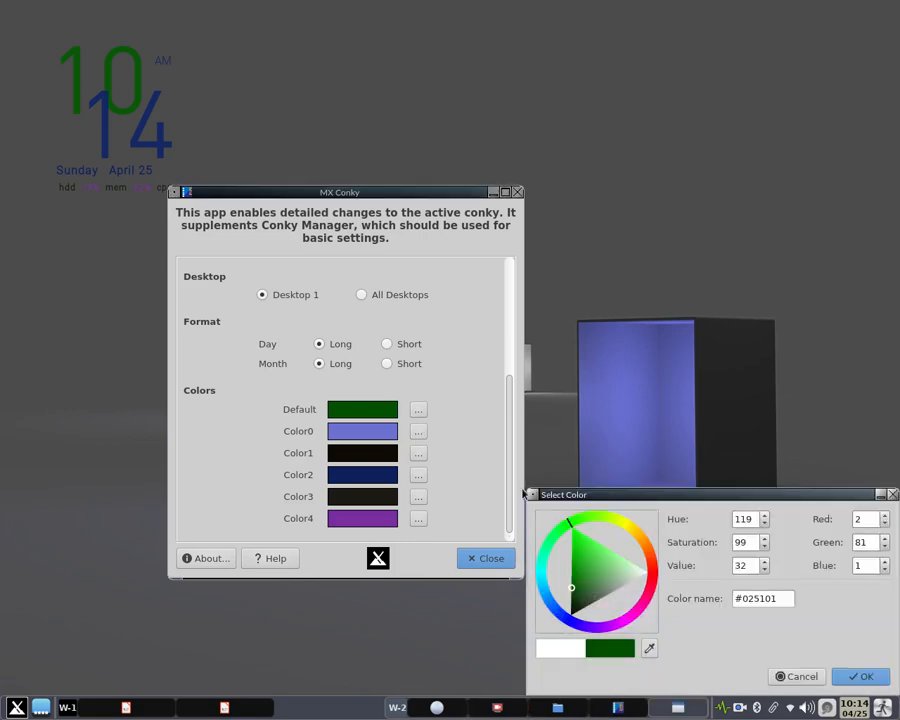
pyautogui.click(650, 649)
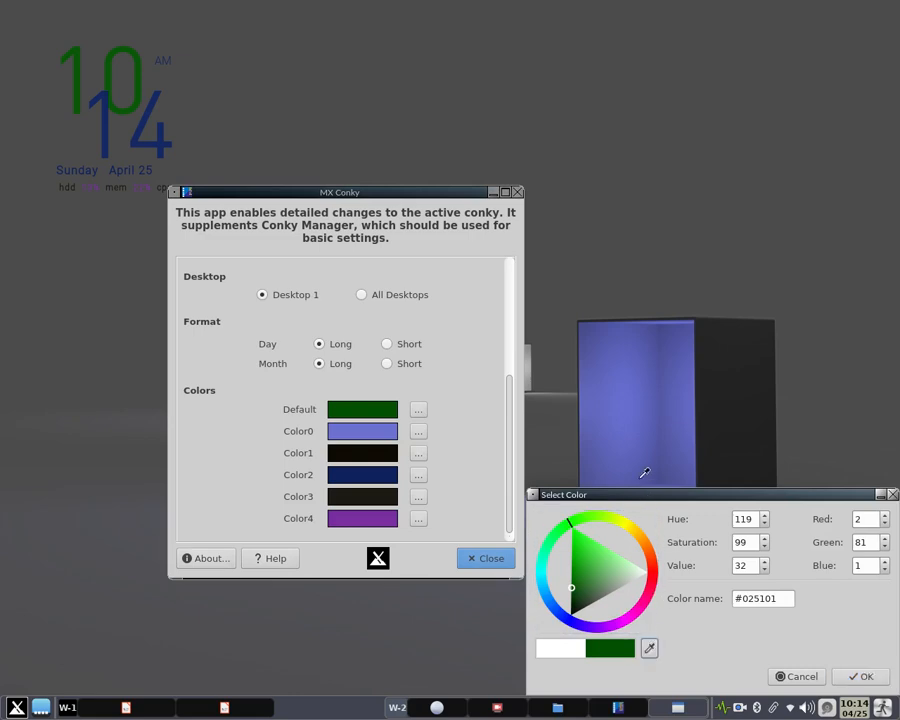
pyautogui.click(625, 418)
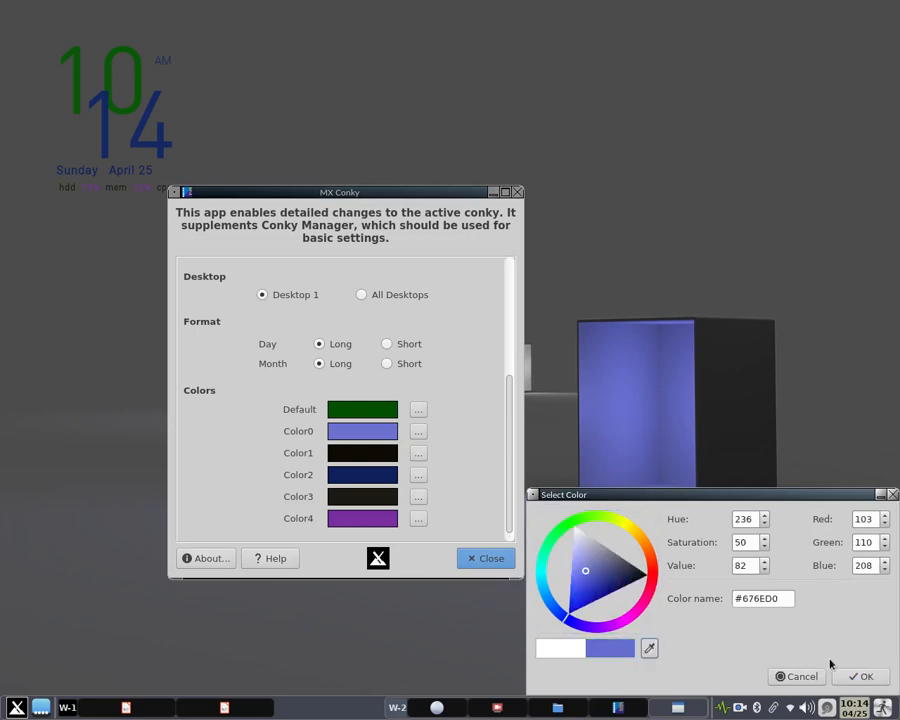
pyautogui.click(858, 677)
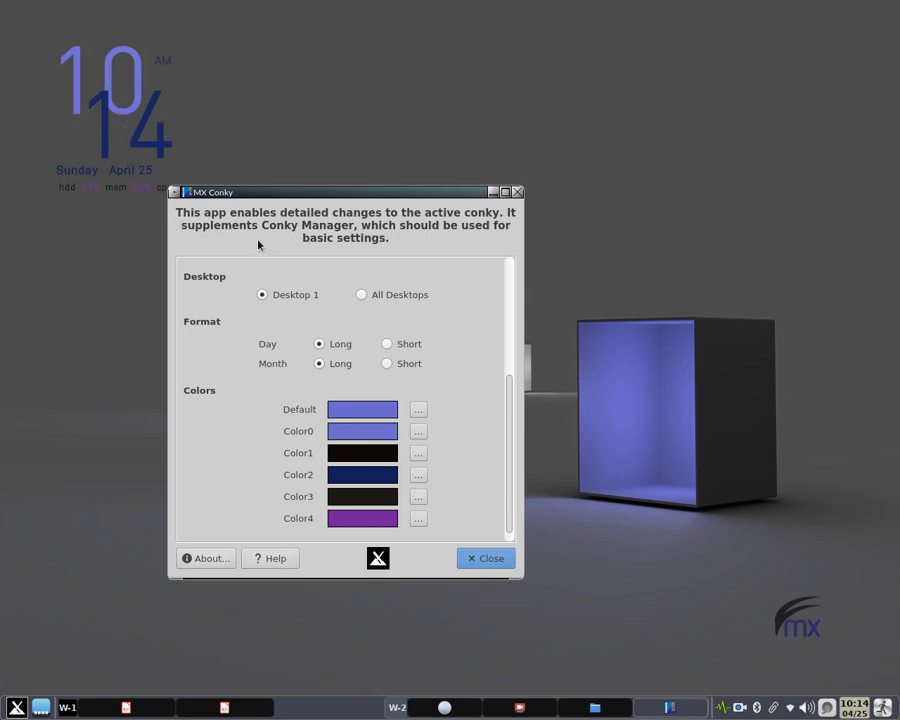
# Move the MX Conky window clear of the widget's readings and set Color4 to the green #74B50D from the color wheel.
pyautogui.moveTo(251, 201); pyautogui.dragTo(268, 231)
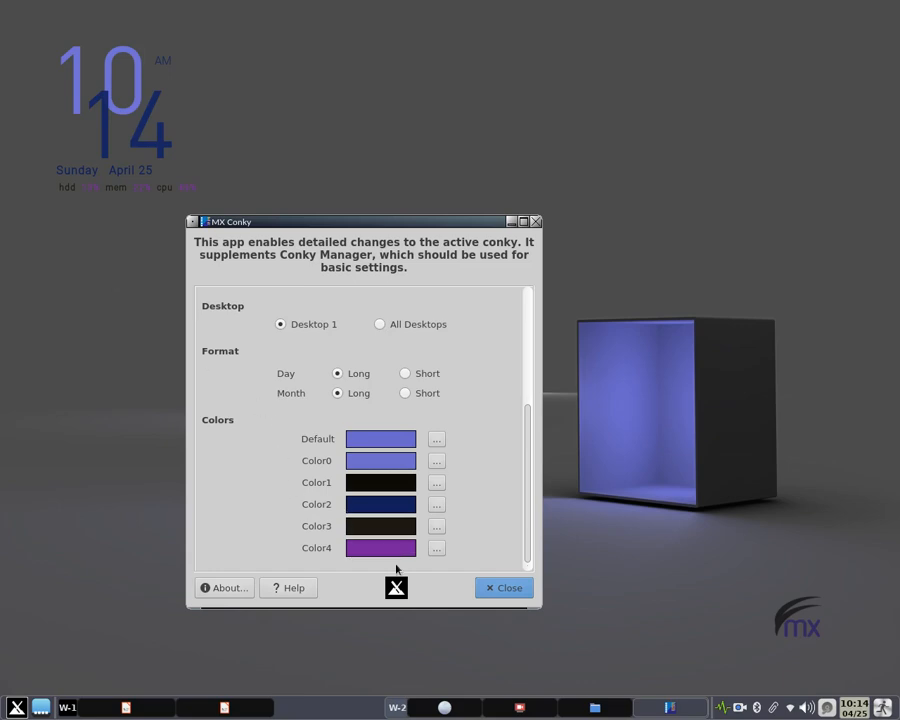
pyautogui.click(436, 550)
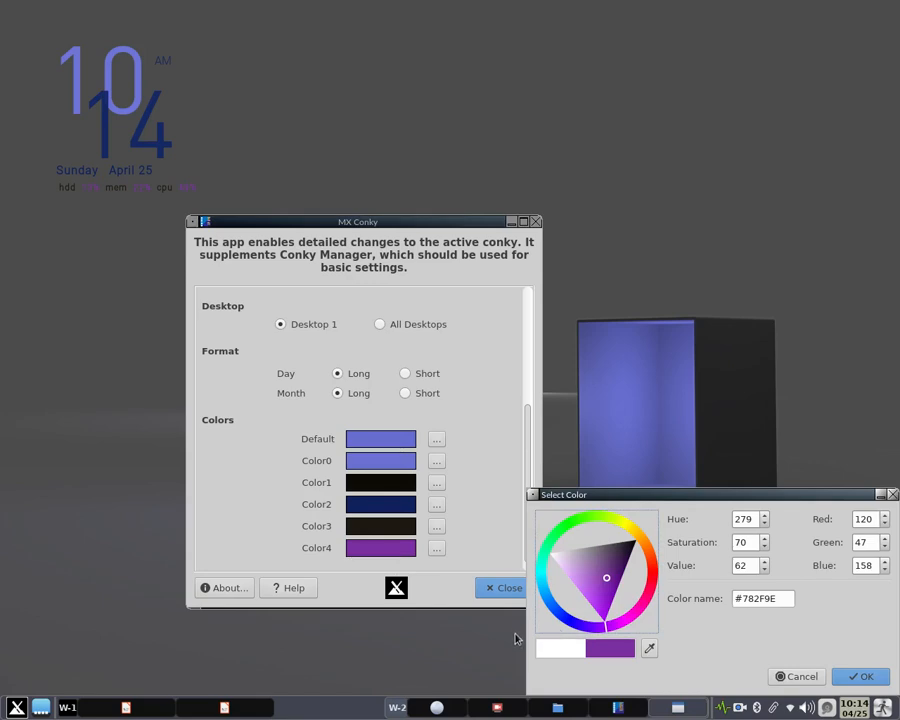
pyautogui.click(603, 518)
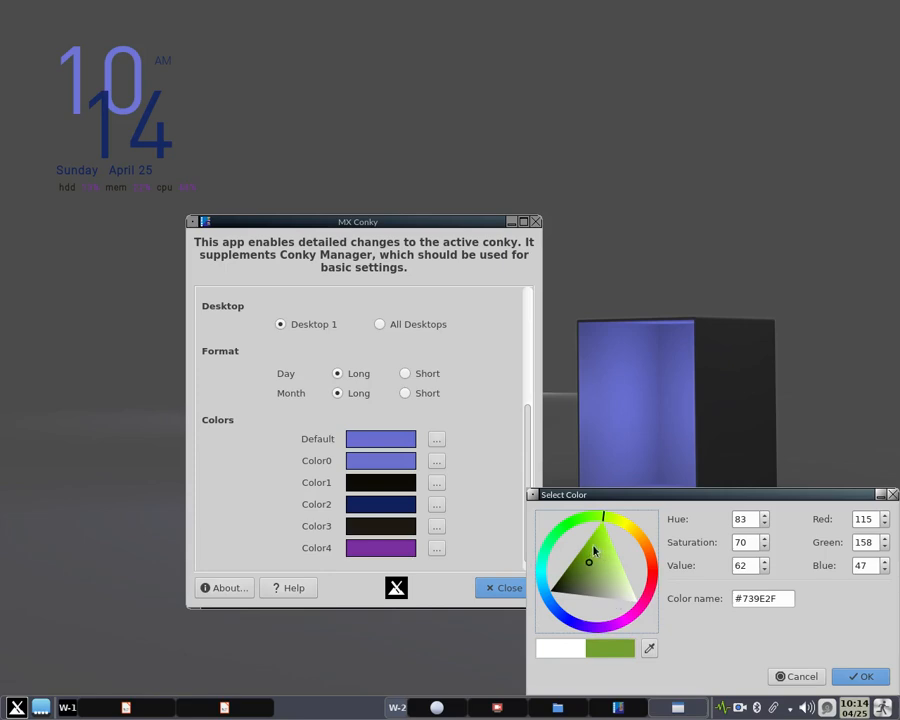
pyautogui.click(589, 545)
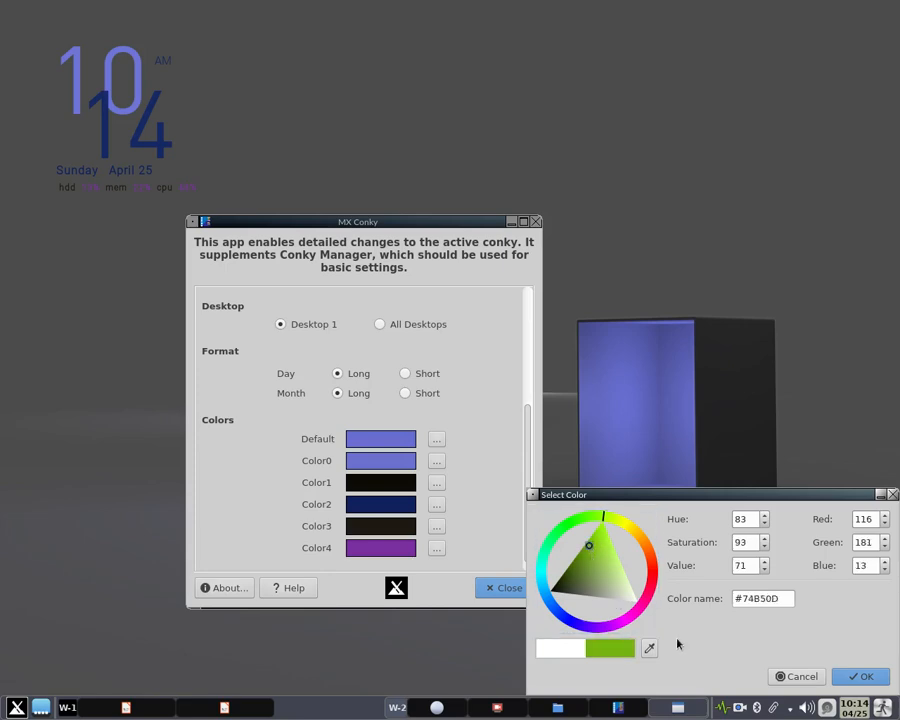
pyautogui.click(865, 676)
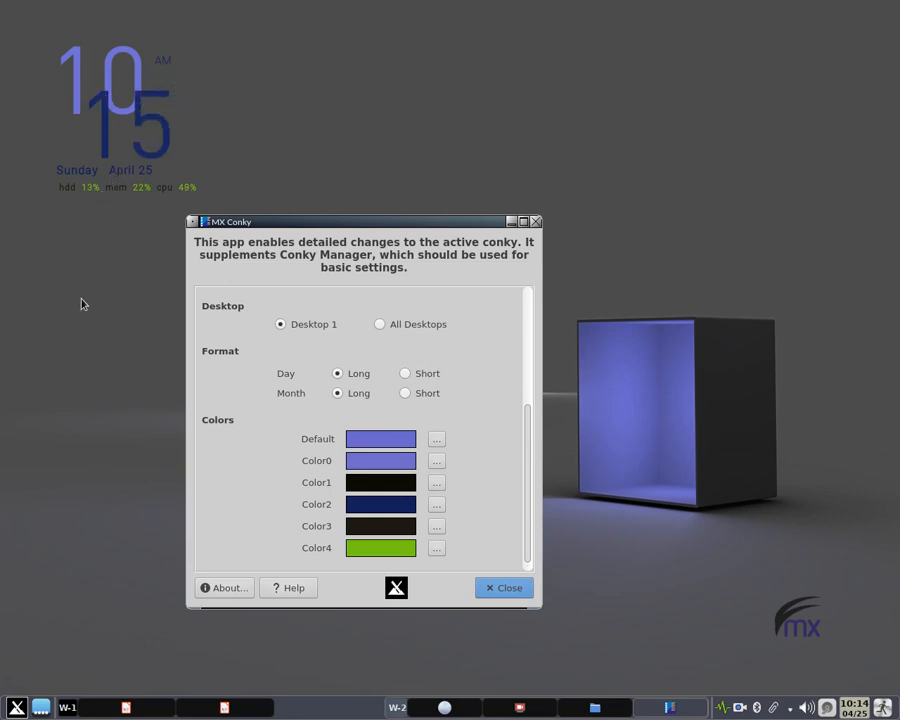
# Close MX Conky, preserving the original configuration file as a backup, and dismiss the backup notice.
pyautogui.click(496, 590)
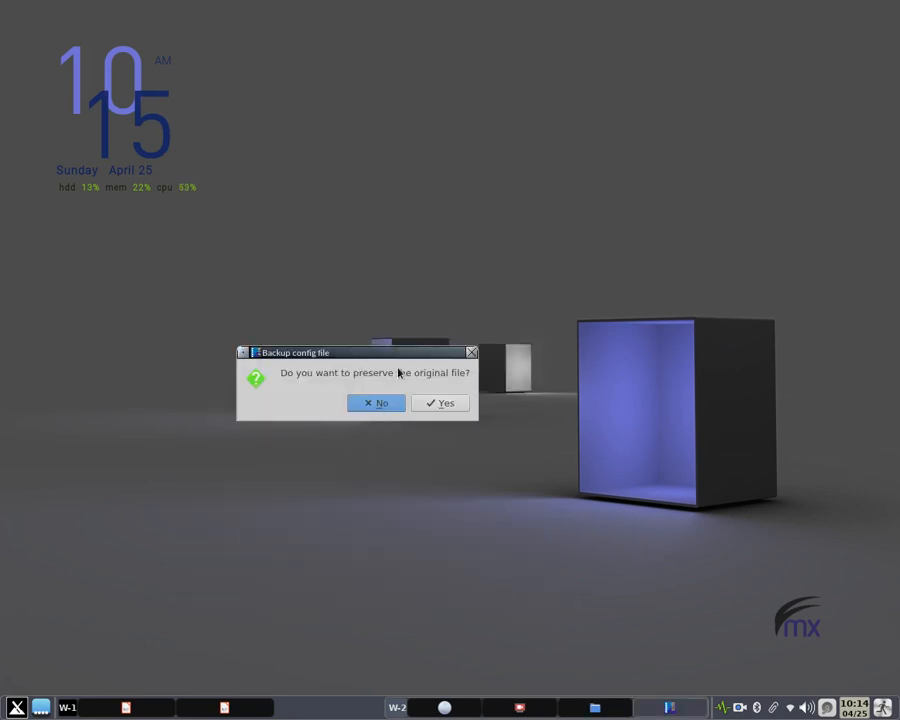
pyautogui.click(441, 405)
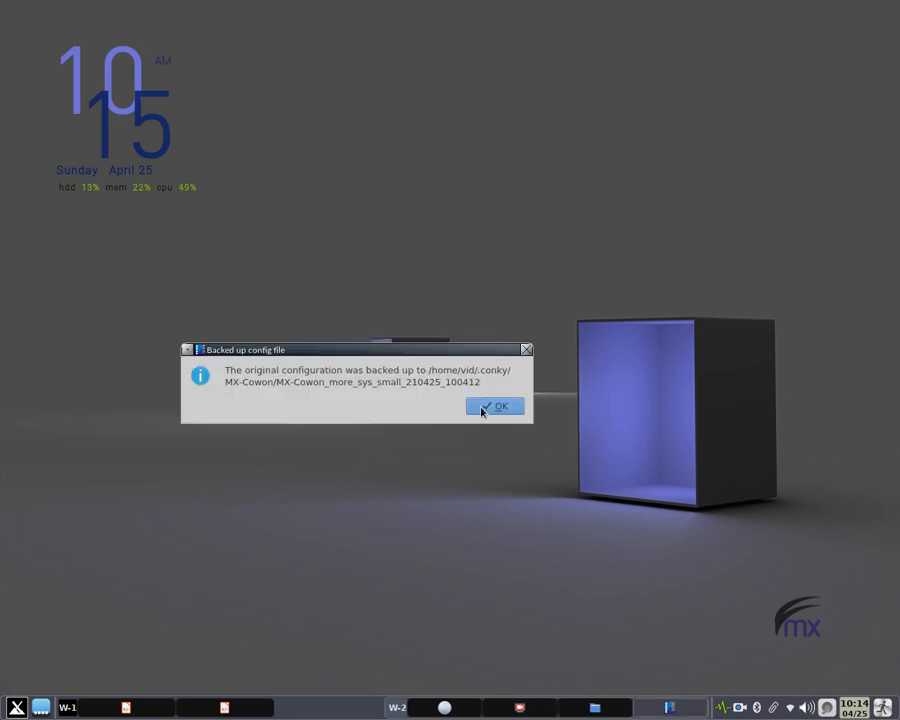
pyautogui.click(494, 406)
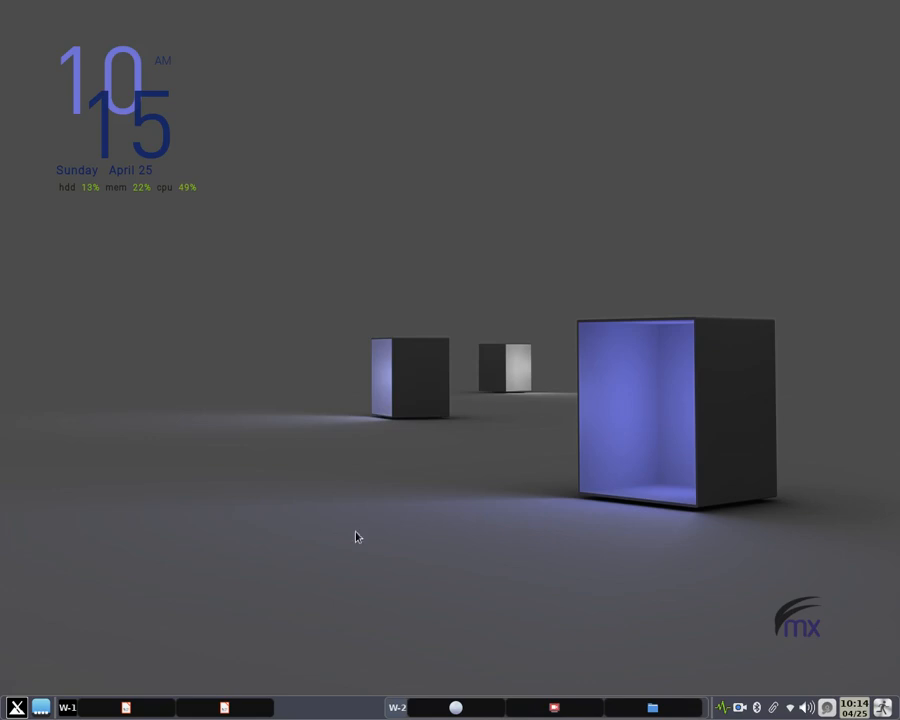
# Switch to Pale Moon, maximize it, and read through the MX Conky help page from Background to Resources.
pyautogui.click(456, 706)
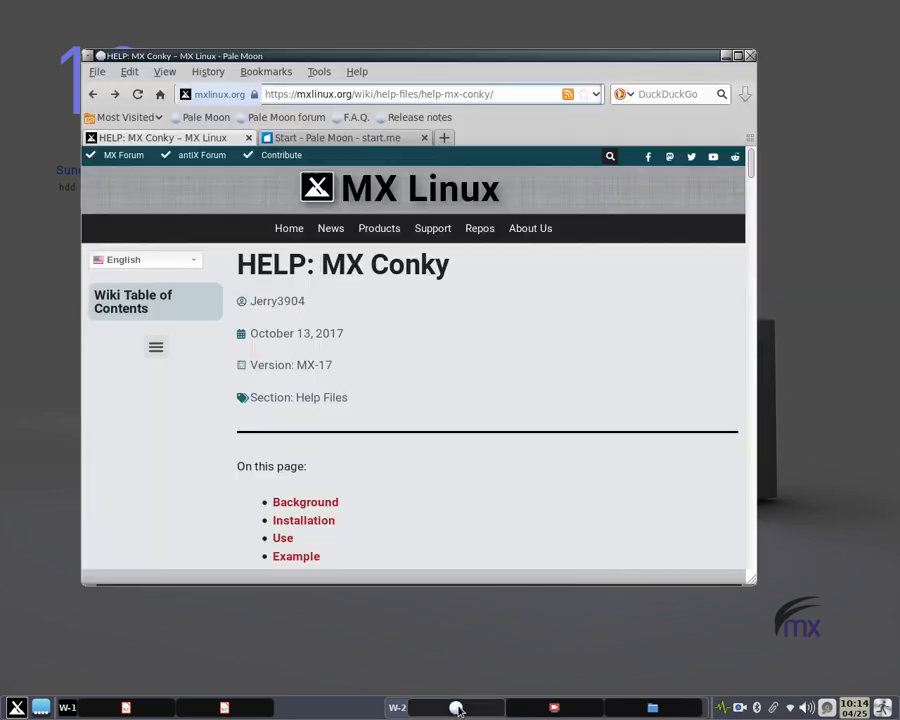
pyautogui.click(737, 55)
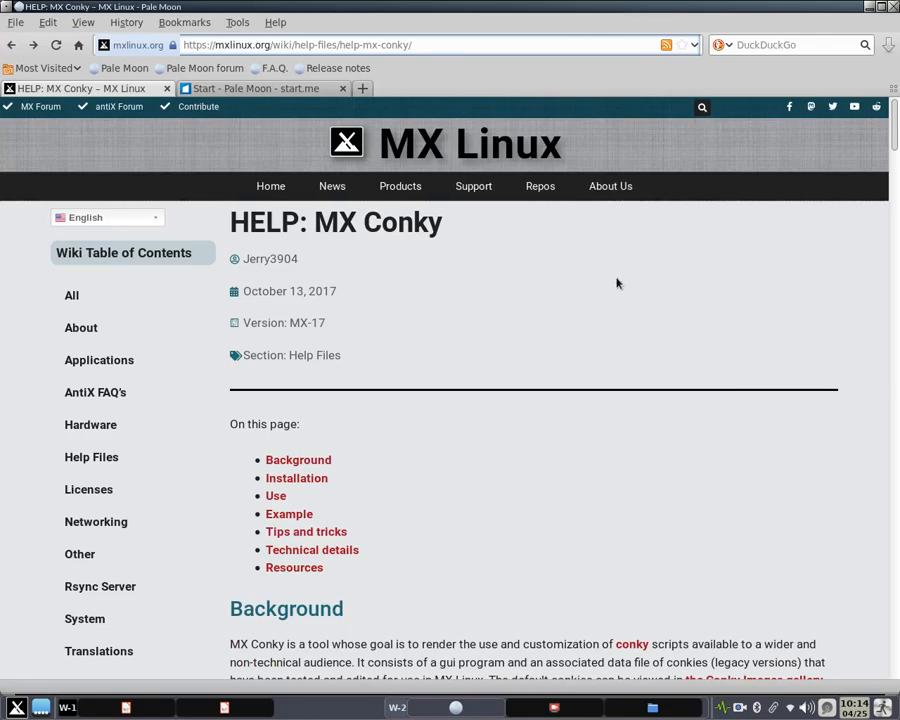
pyautogui.scroll(-2, 614, 287)
pyautogui.scroll(-8, 614, 287)
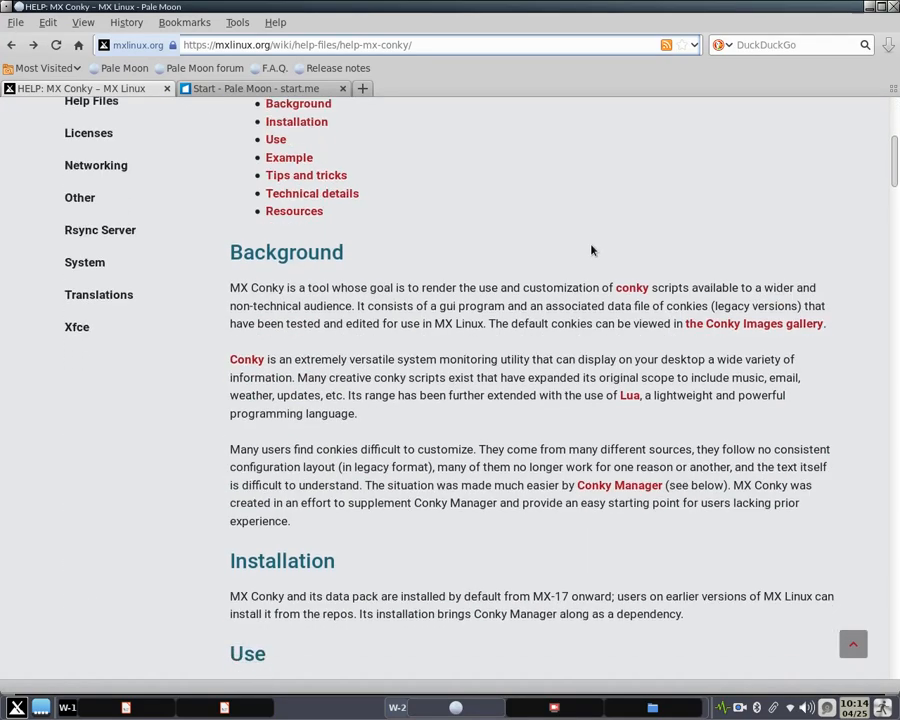
pyautogui.scroll(-6, 591, 261)
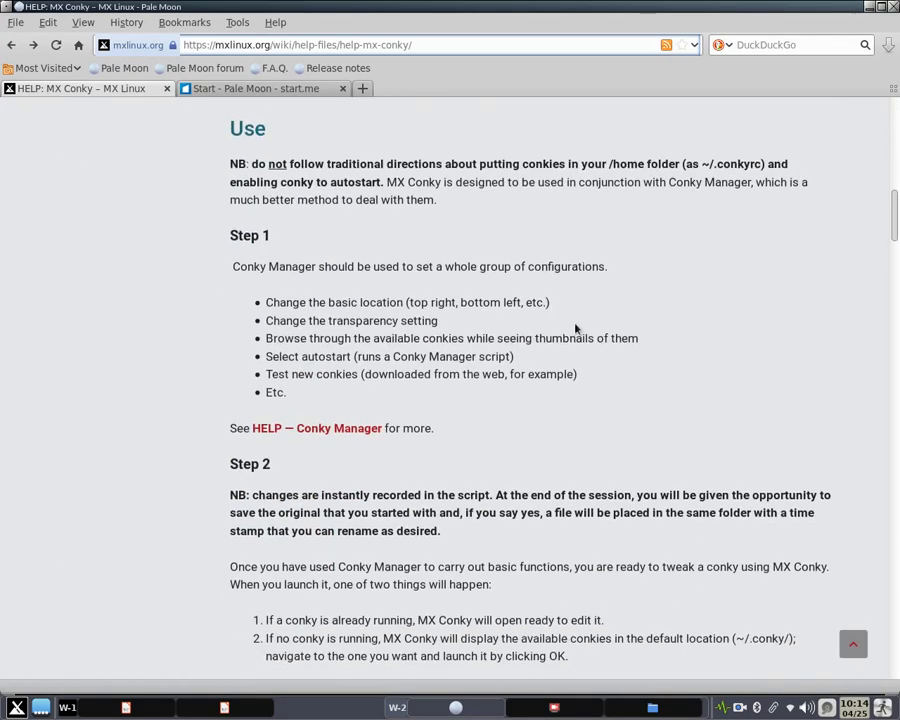
pyautogui.scroll(-8, 566, 283)
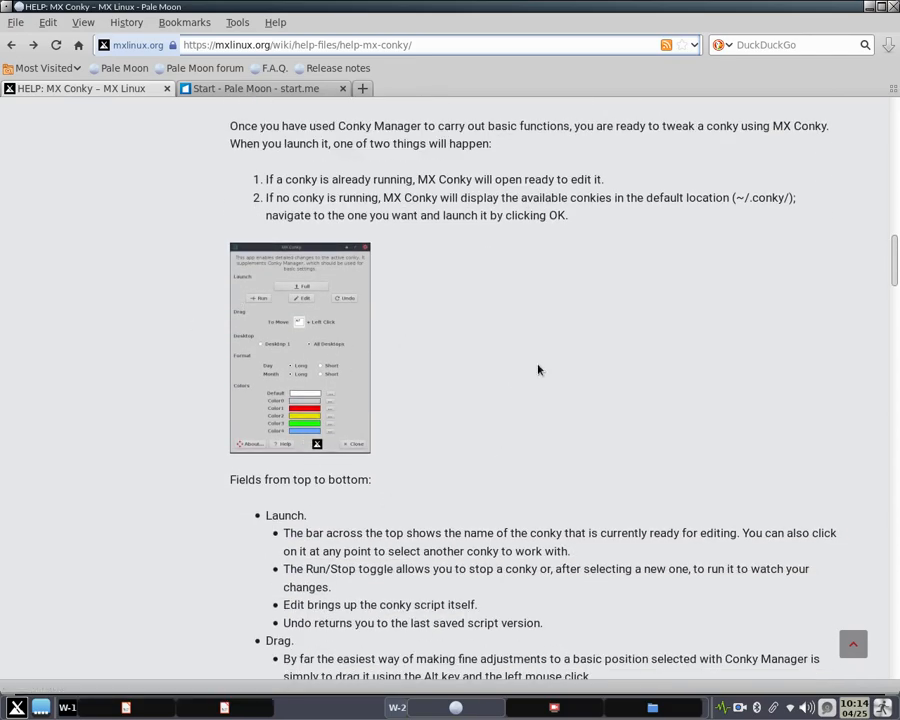
pyautogui.scroll(-12, 515, 349)
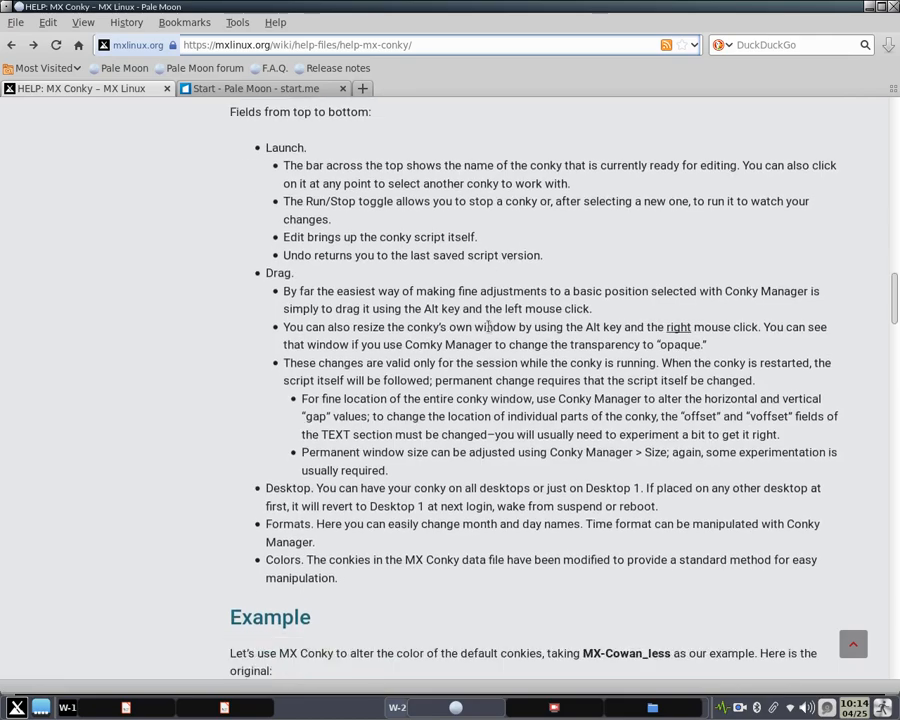
pyautogui.scroll(-5, 526, 327)
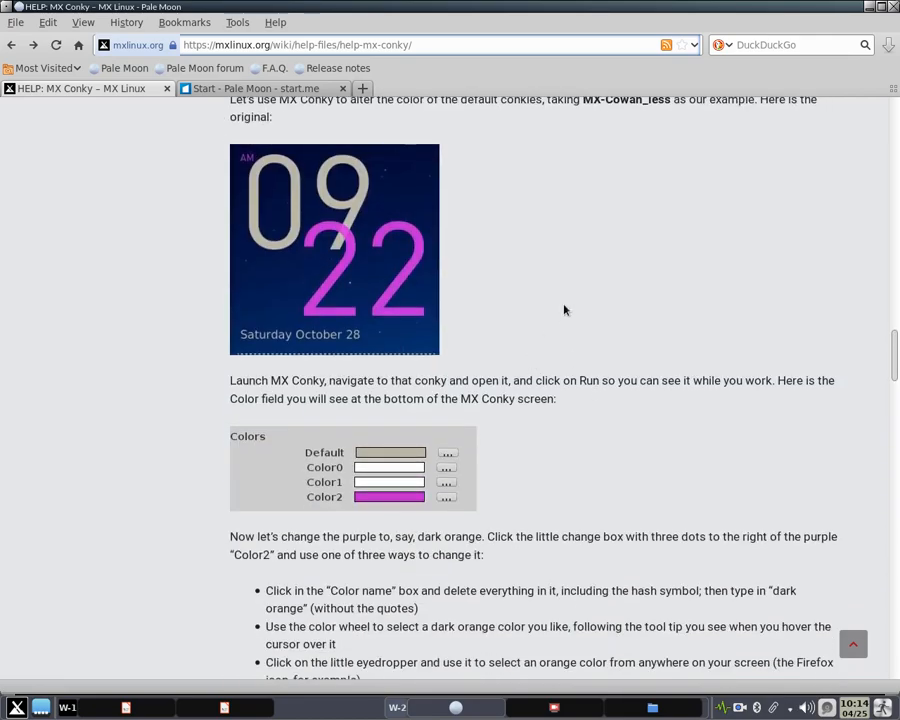
pyautogui.scroll(-3, 545, 296)
pyautogui.scroll(-7, 555, 320)
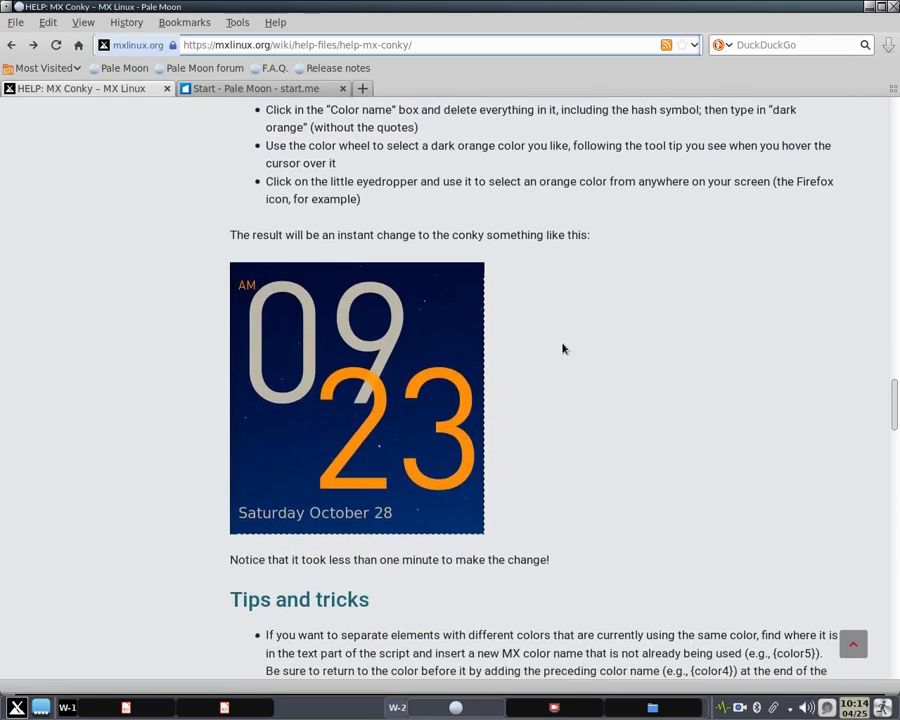
pyautogui.scroll(-5, 585, 310)
pyautogui.scroll(-3, 575, 290)
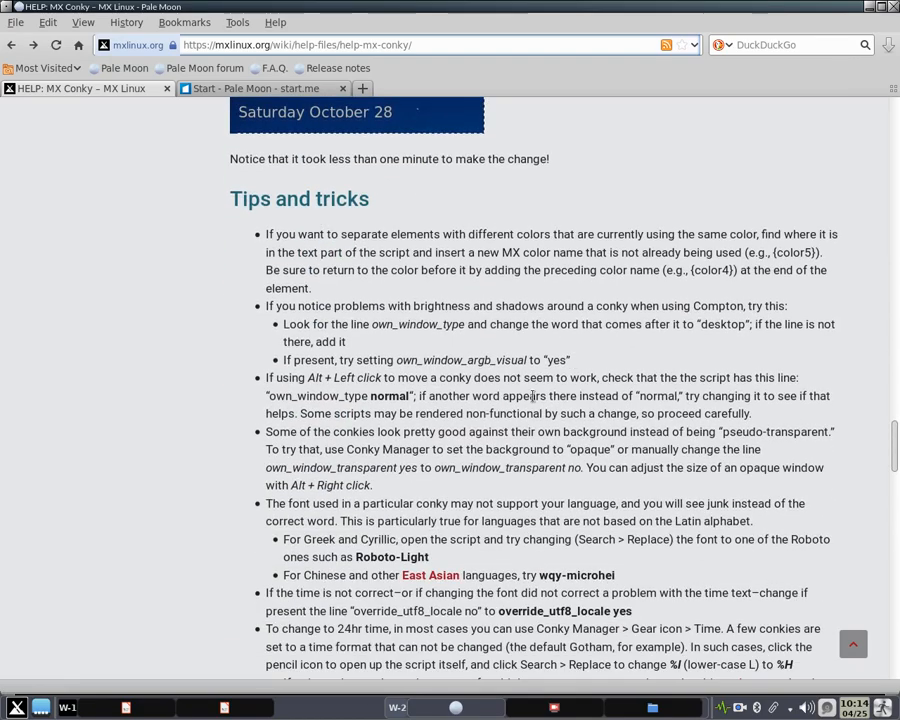
pyautogui.scroll(-5, 532, 326)
pyautogui.scroll(-6, 550, 340)
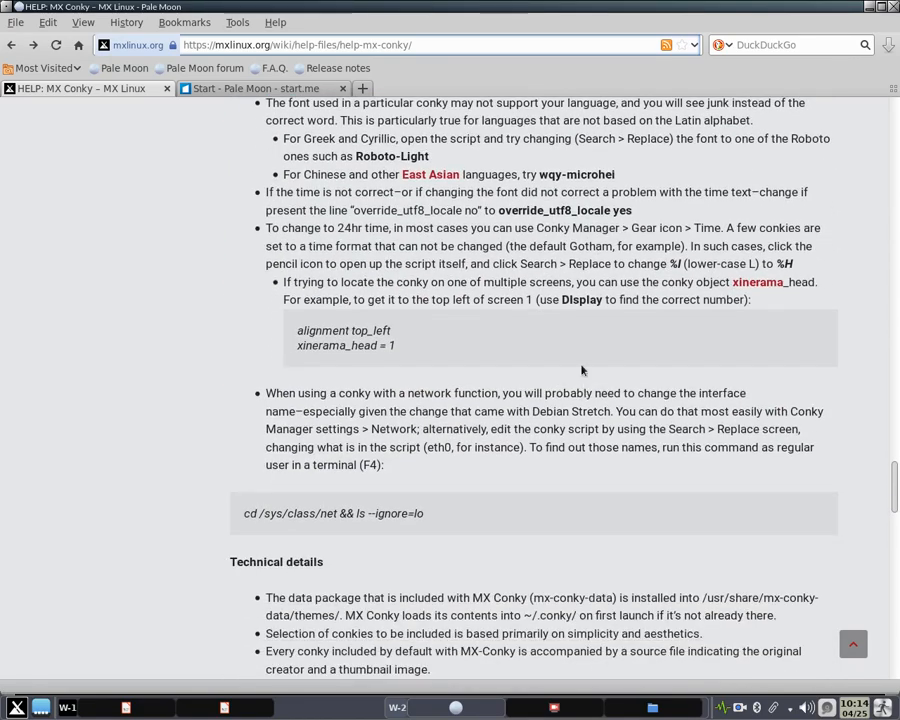
pyautogui.scroll(-3, 508, 330)
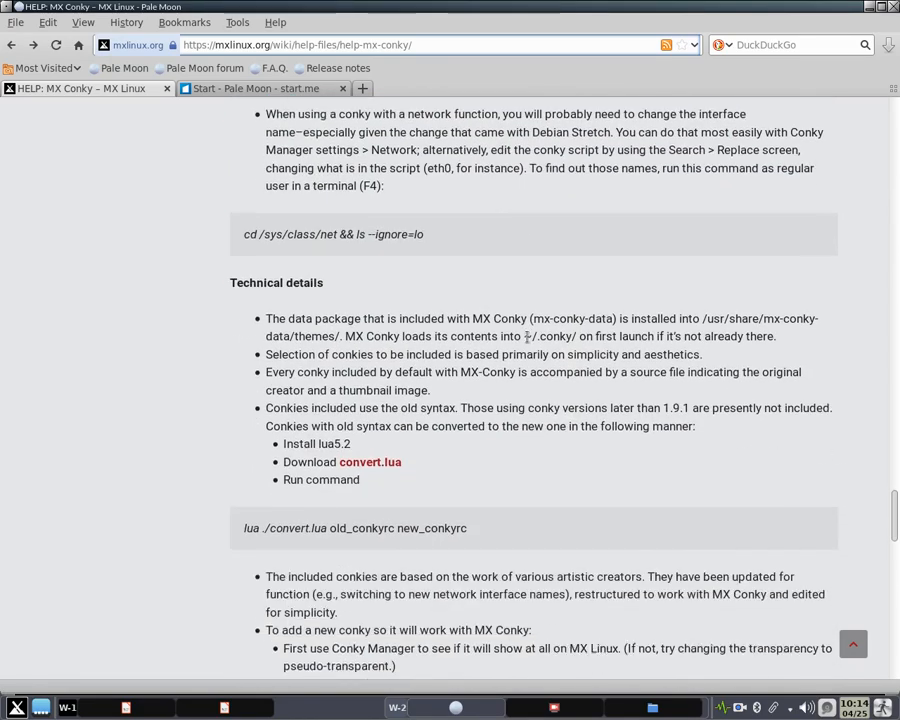
pyautogui.scroll(-5, 504, 331)
pyautogui.scroll(-4, 487, 342)
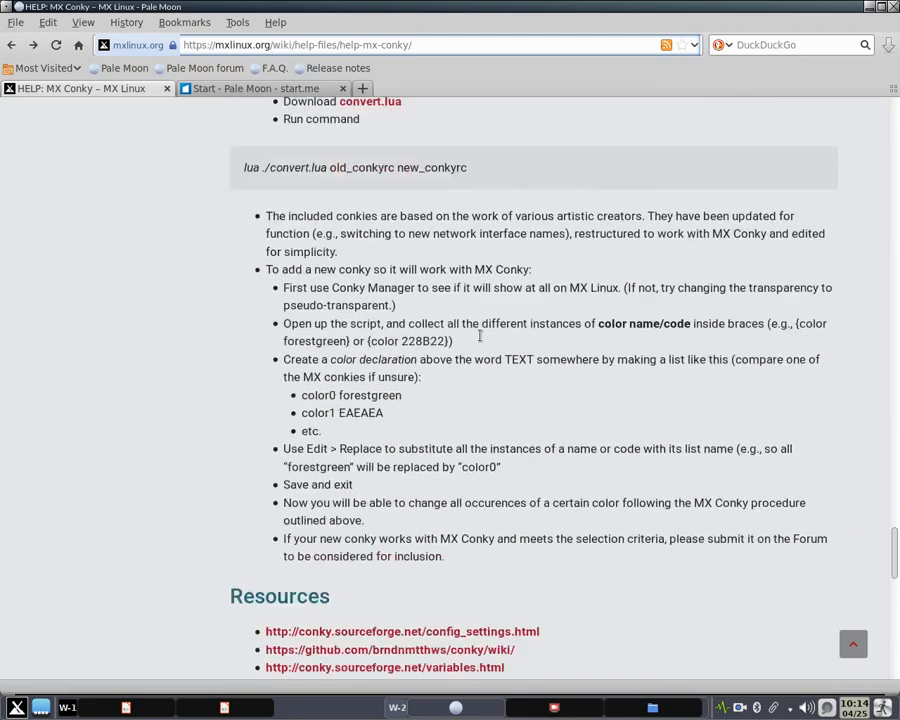
pyautogui.scroll(-1, 150, 388)
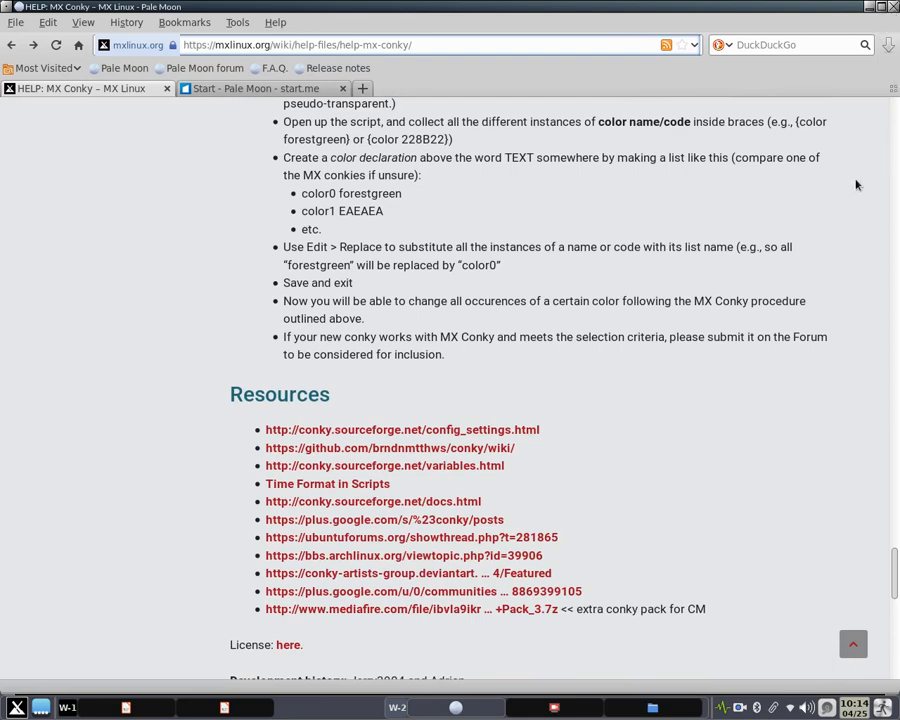
# Close the Pale Moon browser with all its tabs to return to the desktop.
pyautogui.click(895, 8)
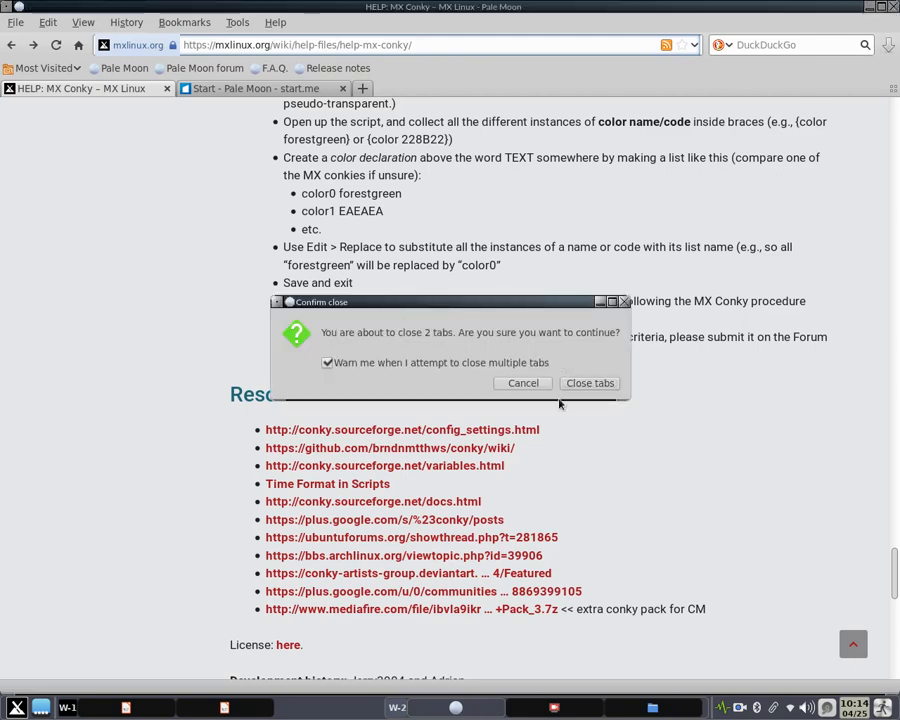
pyautogui.click(588, 383)
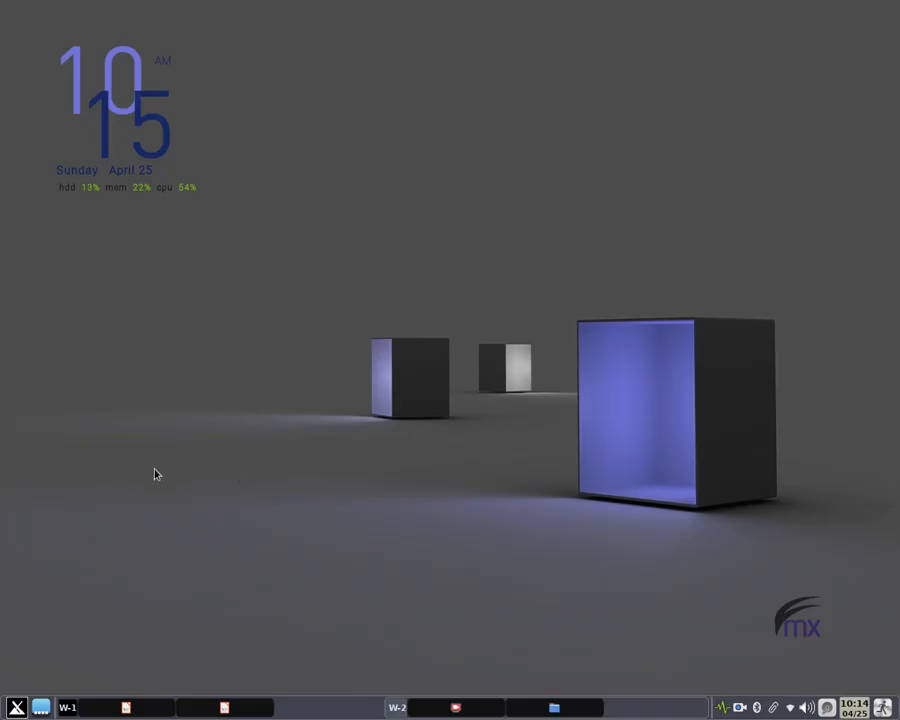